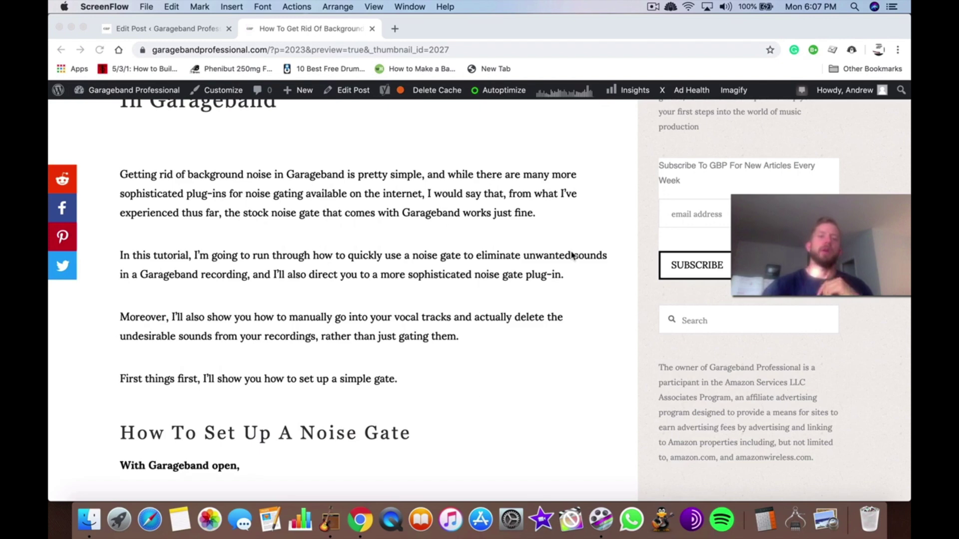
# Step: Scroll the Garageband Professional article to 'How To Set Up A Noise Gate' and its steps 1–3
pyautogui.scroll(1, 589, 342)
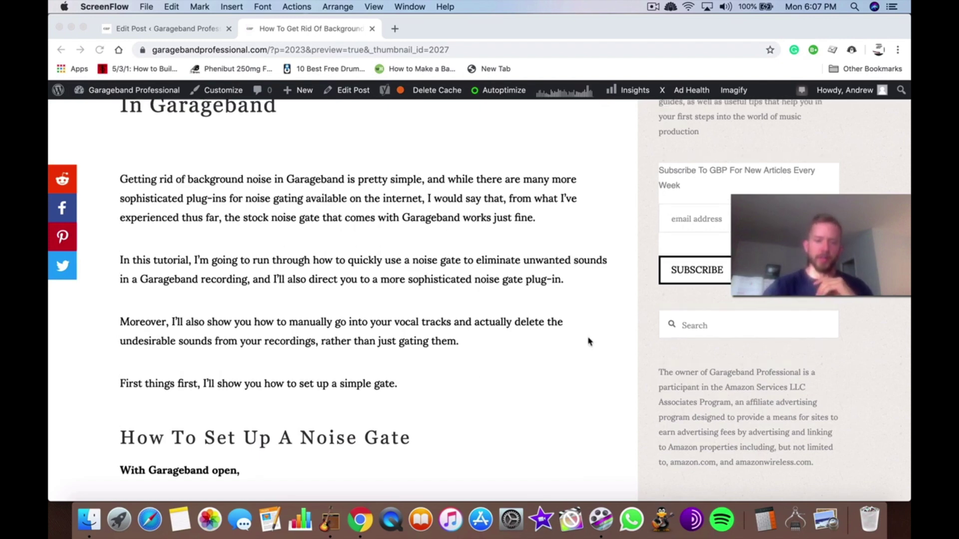
pyautogui.scroll(5, 530, 289)
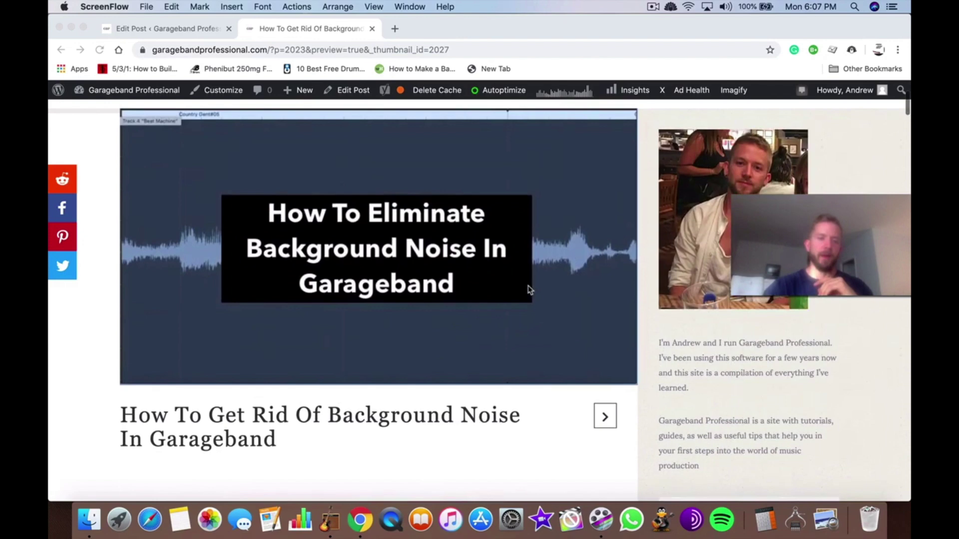
pyautogui.scroll(-5, 529, 289)
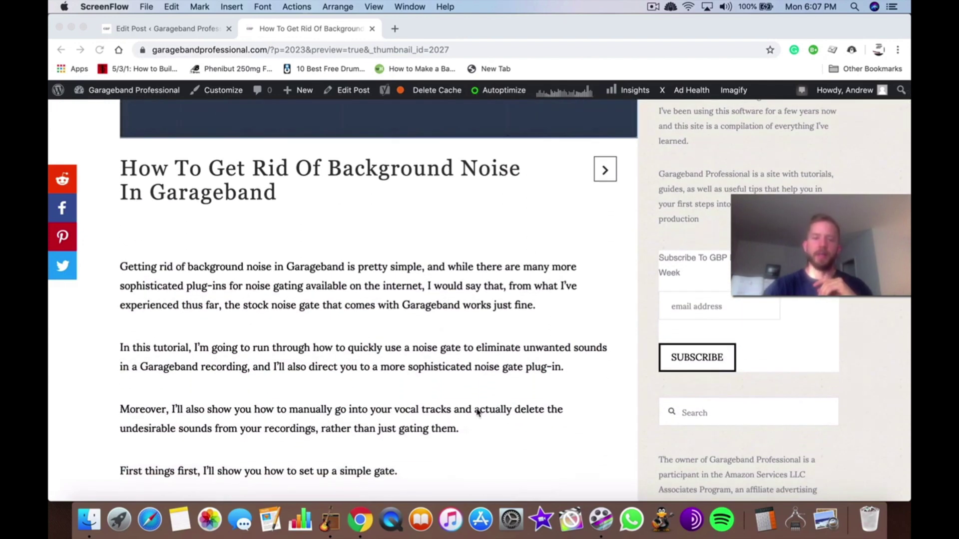
pyautogui.scroll(-10, 477, 414)
pyautogui.scroll(10, 477, 414)
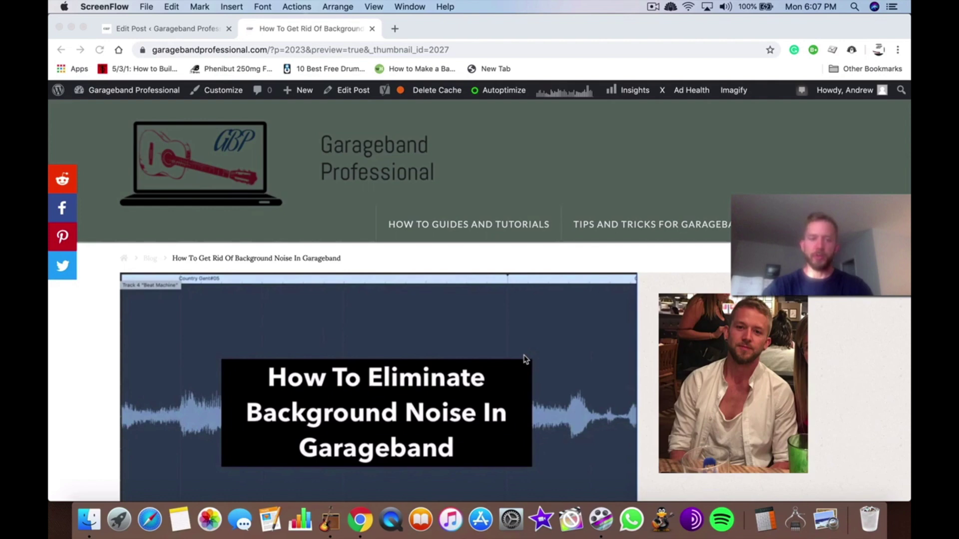
pyautogui.scroll(-1, 525, 358)
pyautogui.scroll(-10, 571, 333)
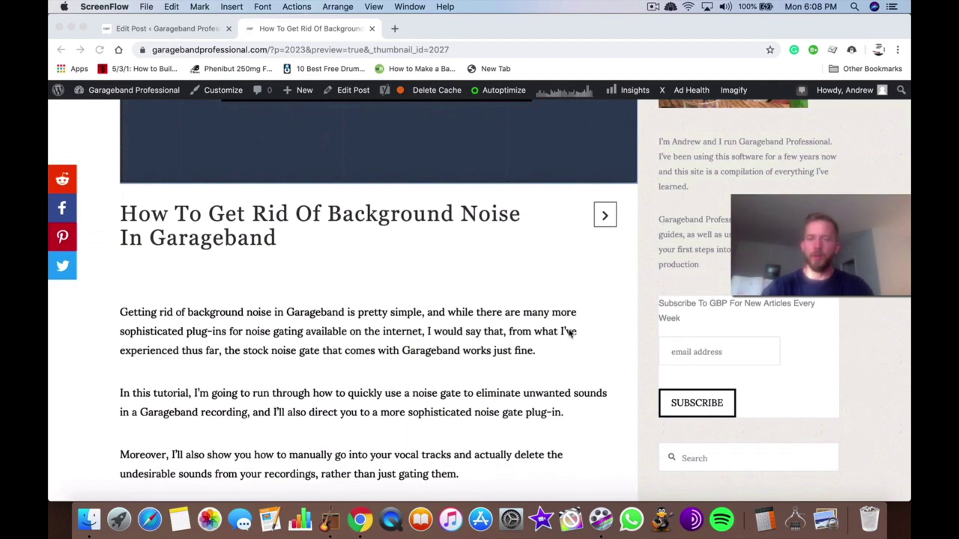
pyautogui.scroll(-8, 571, 333)
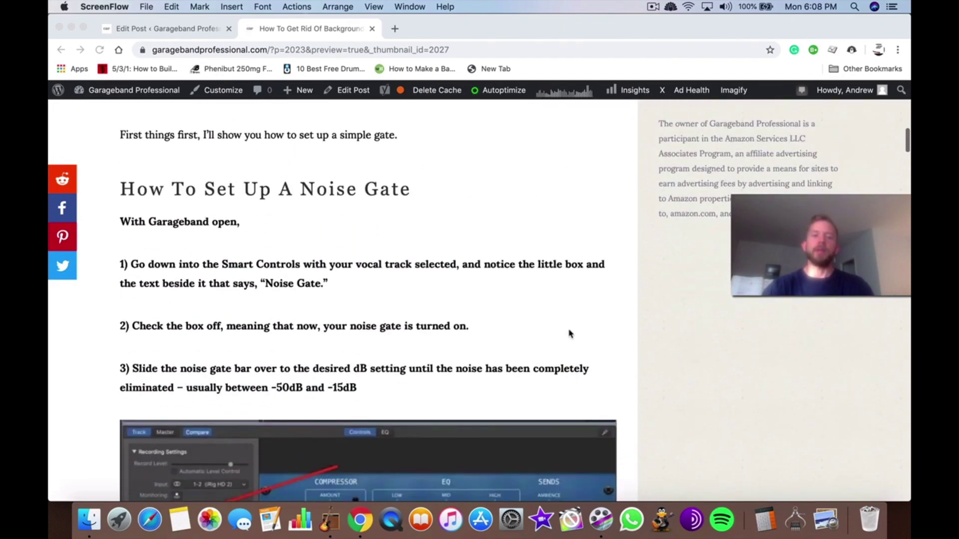
pyautogui.scroll(-3, 571, 333)
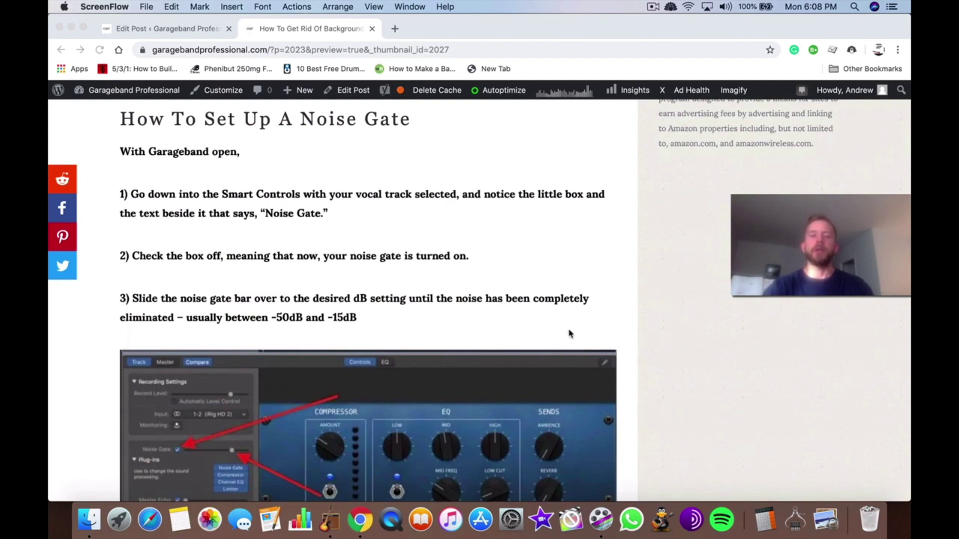
pyautogui.scroll(1, 570, 333)
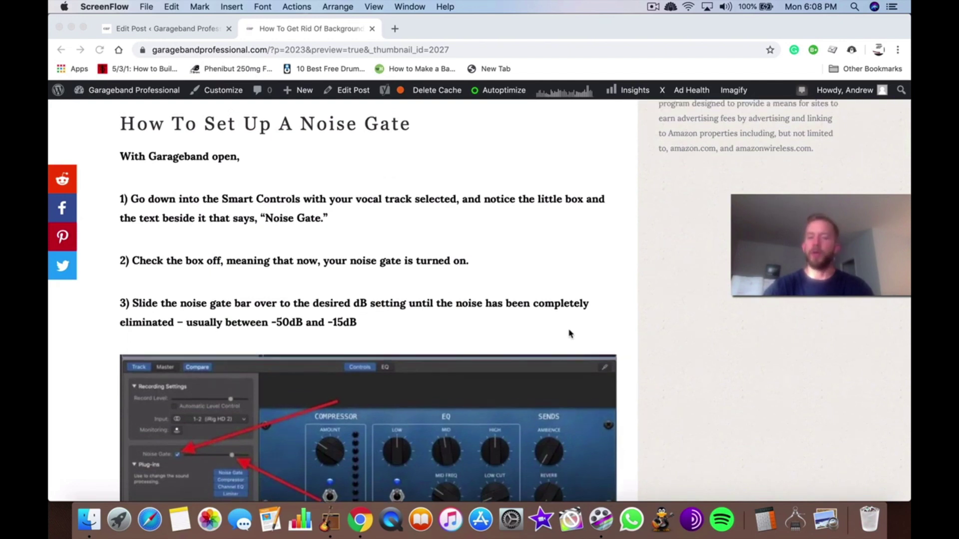
pyautogui.scroll(2, 326, 379)
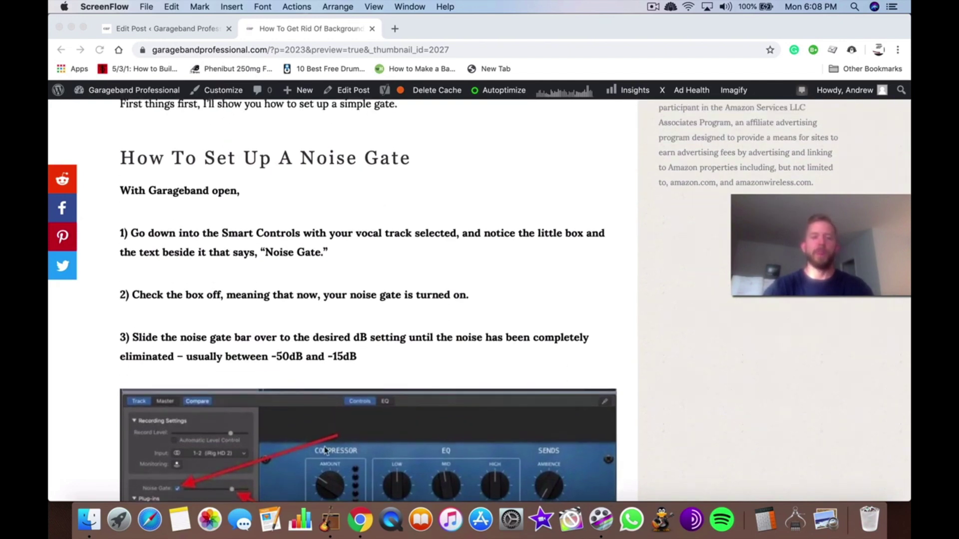
pyautogui.scroll(-1, 350, 305)
pyautogui.scroll(-3, 355, 346)
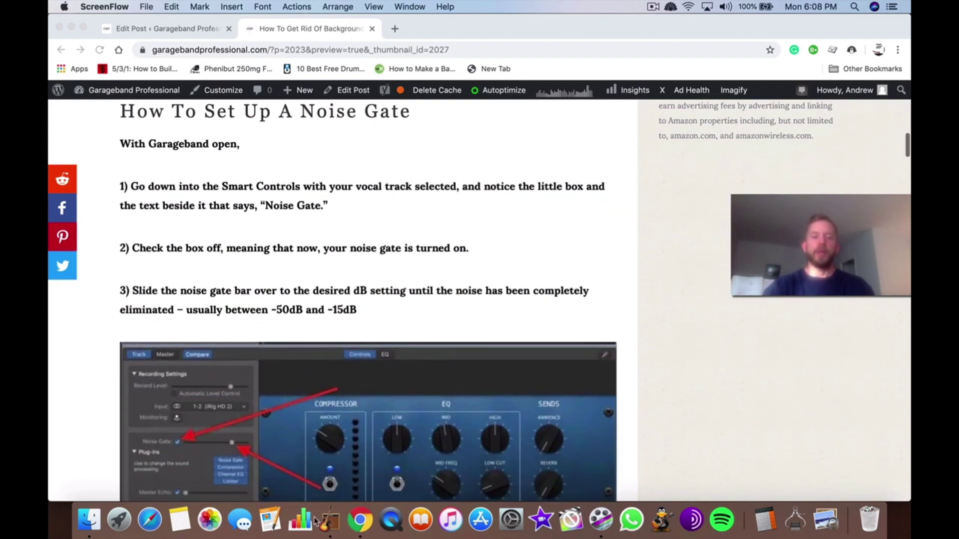
# Step: In GarageBand, select the main voice region and solo the main voice track
pyautogui.click(329, 519)
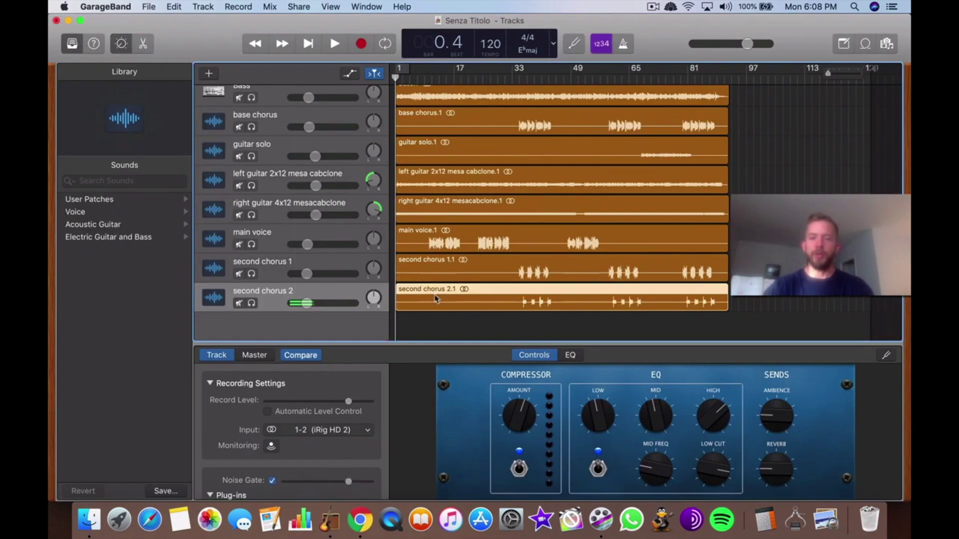
pyautogui.doubleClick(436, 299)
pyautogui.click(462, 252)
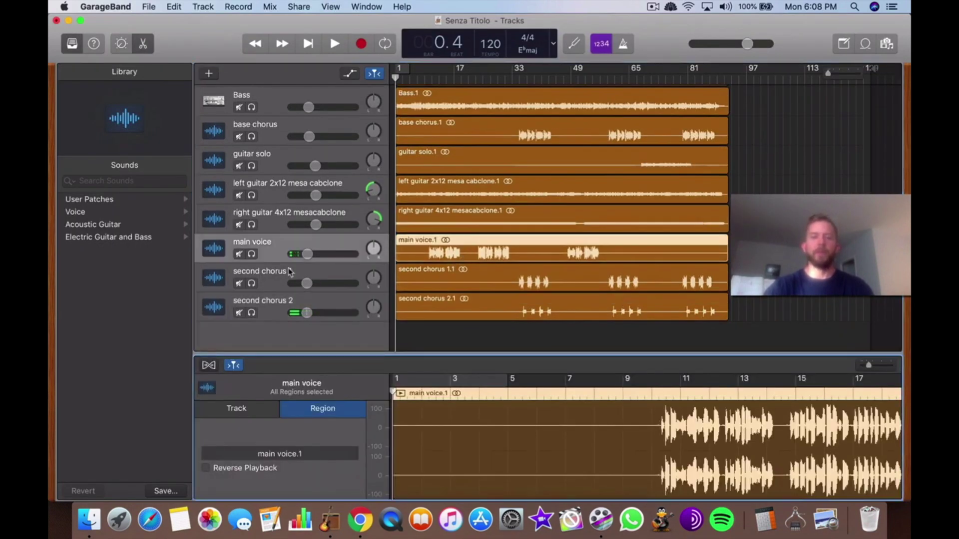
pyautogui.click(251, 254)
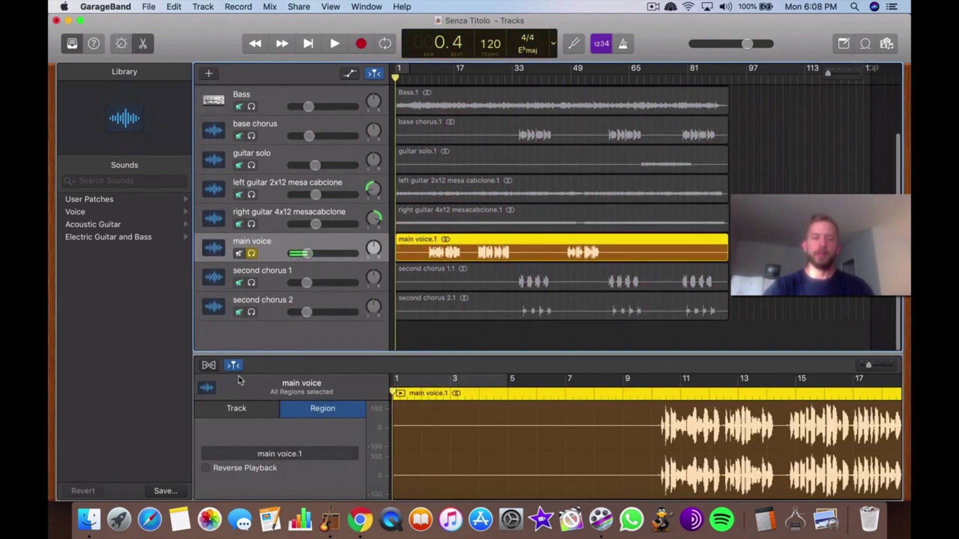
pyautogui.click(236, 409)
pyautogui.click(309, 410)
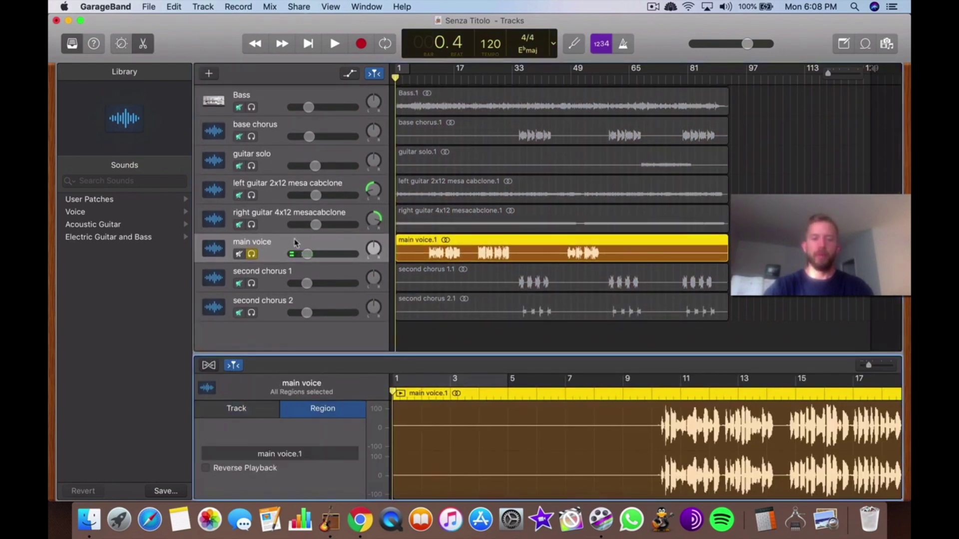
# Step: Show Smart Controls, confirm the Noise Gate sits at -28 dB, then return to Chrome
pyautogui.press('b')
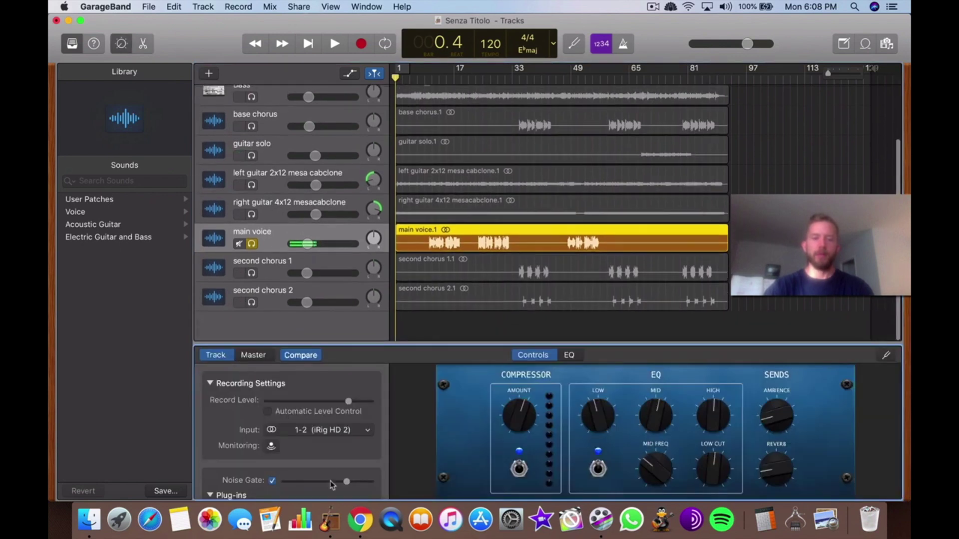
pyautogui.scroll(-5, 330, 484)
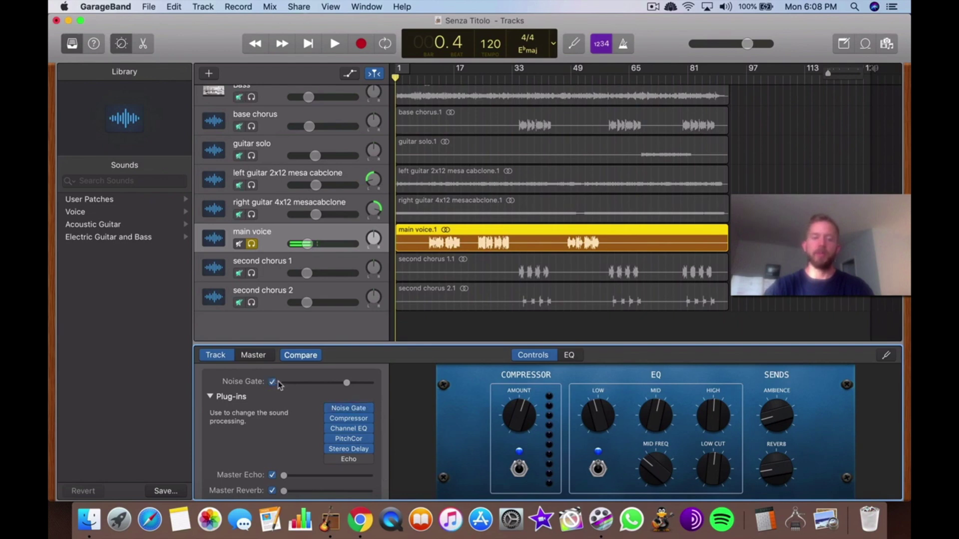
pyautogui.moveTo(349, 385)
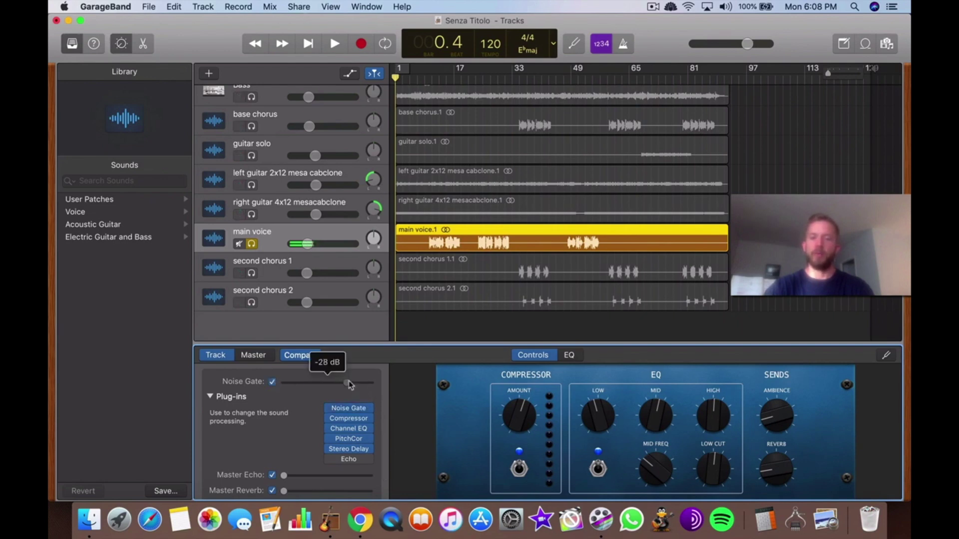
pyautogui.press('XF86AudioRaiseVolume')
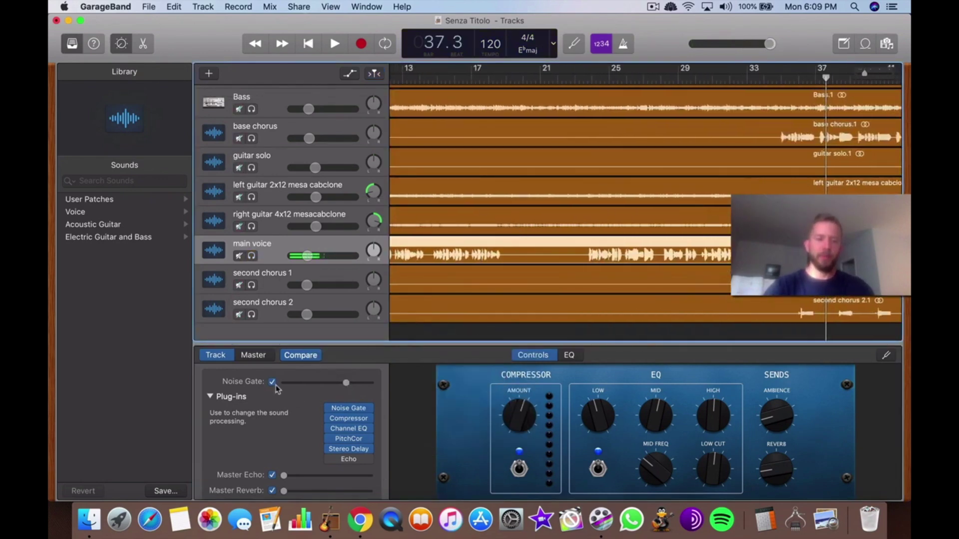
pyautogui.hscroll(-10, 441, 212)
pyautogui.moveTo(350, 387)
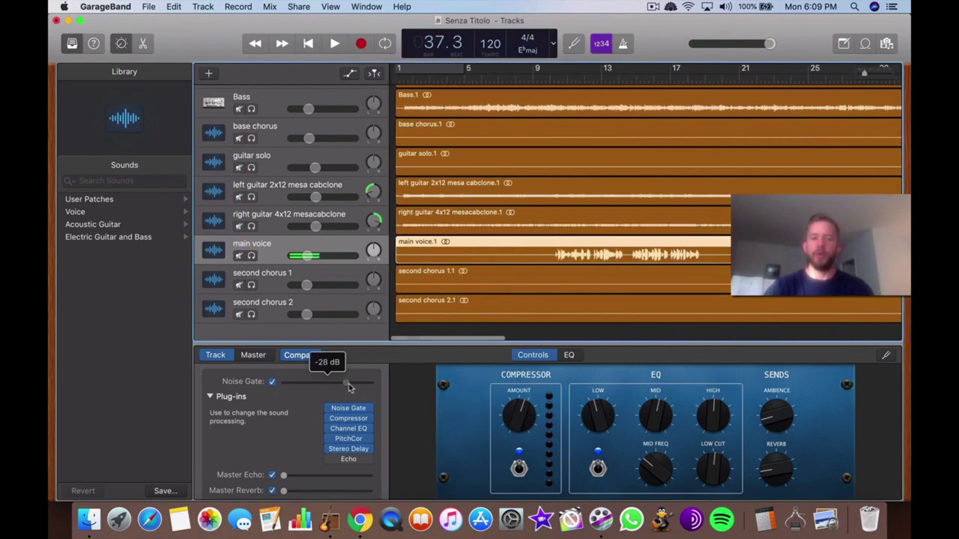
pyautogui.hotkey('ctrl', 'Up')
pyautogui.click(401, 251)
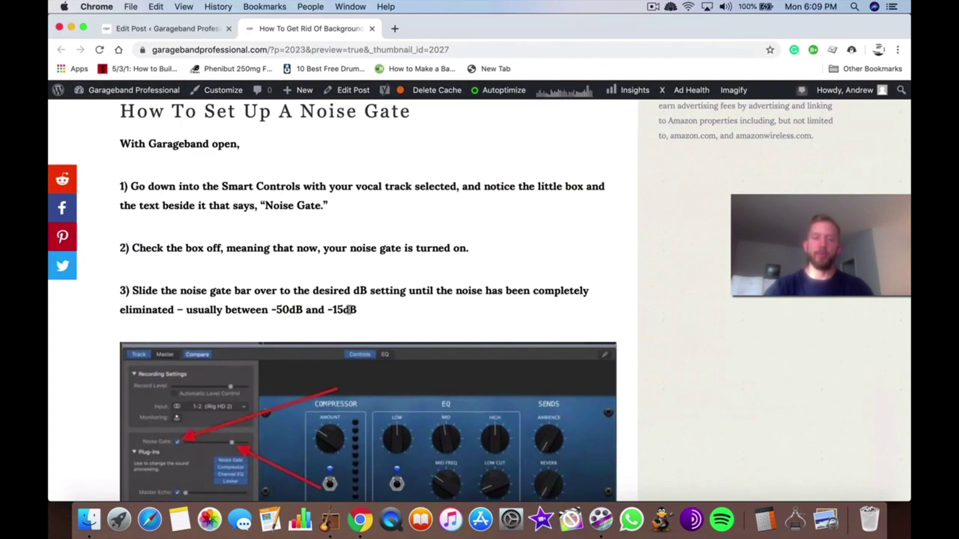
# Step: Scroll the article to the -50dB to -15dB advice and the signal-chain placement paragraphs
pyautogui.scroll(-5, 455, 303)
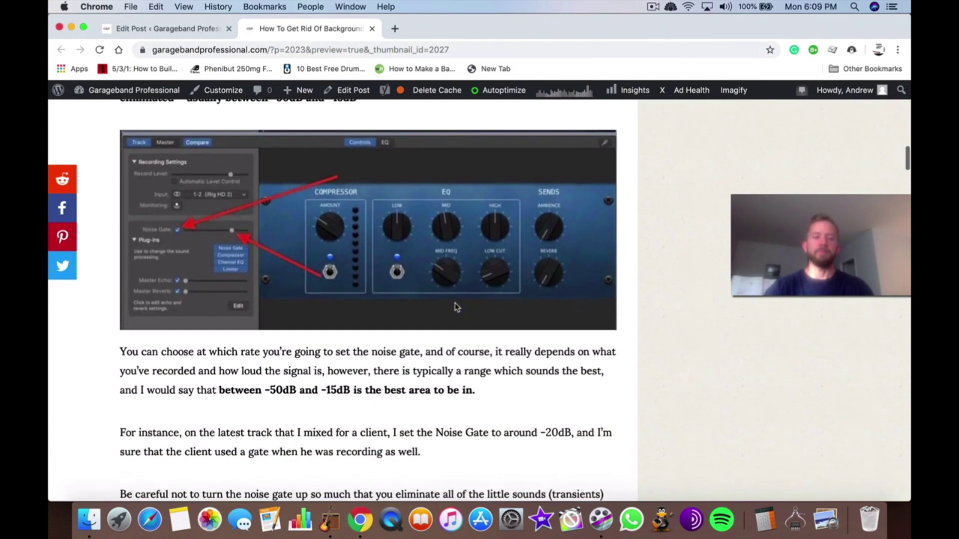
pyautogui.scroll(6, 455, 305)
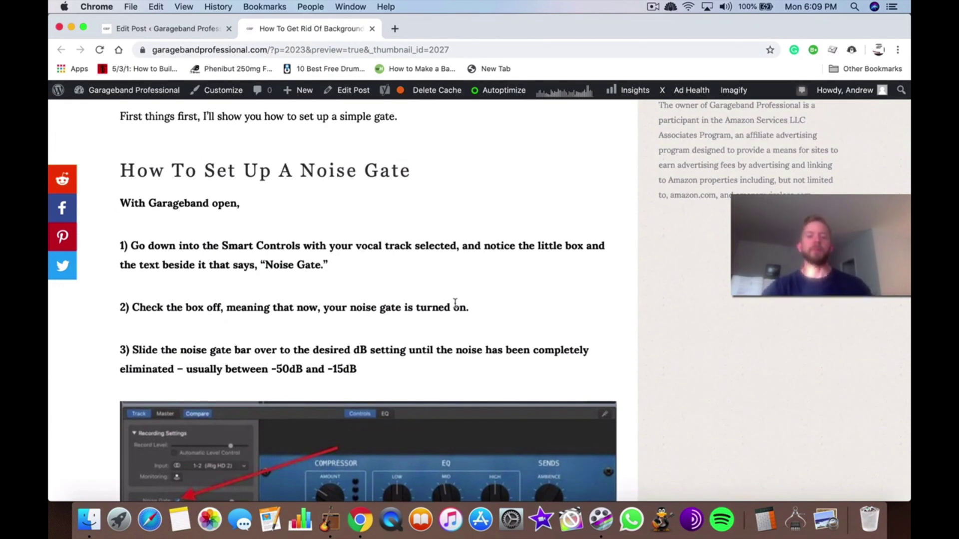
pyautogui.scroll(-7, 455, 303)
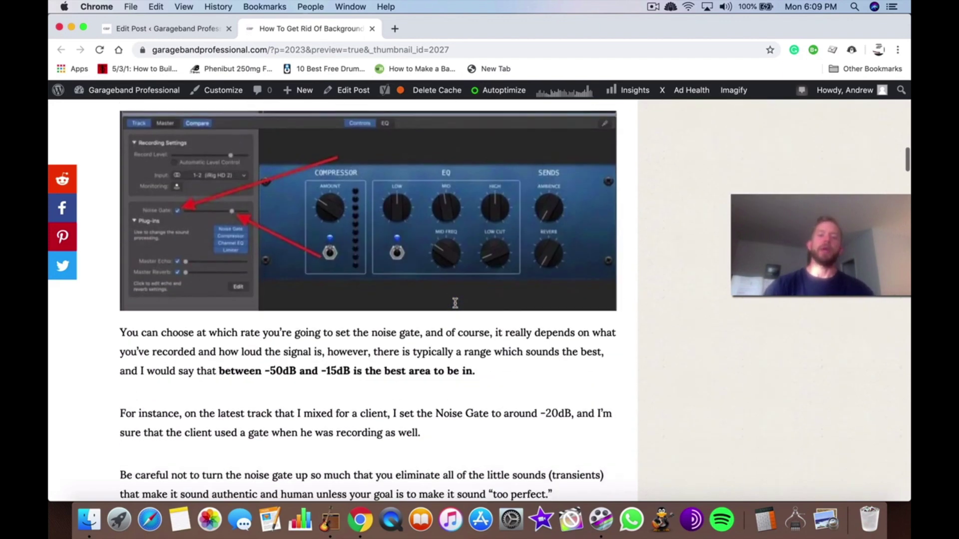
pyautogui.scroll(-2, 455, 306)
pyautogui.scroll(-2, 455, 303)
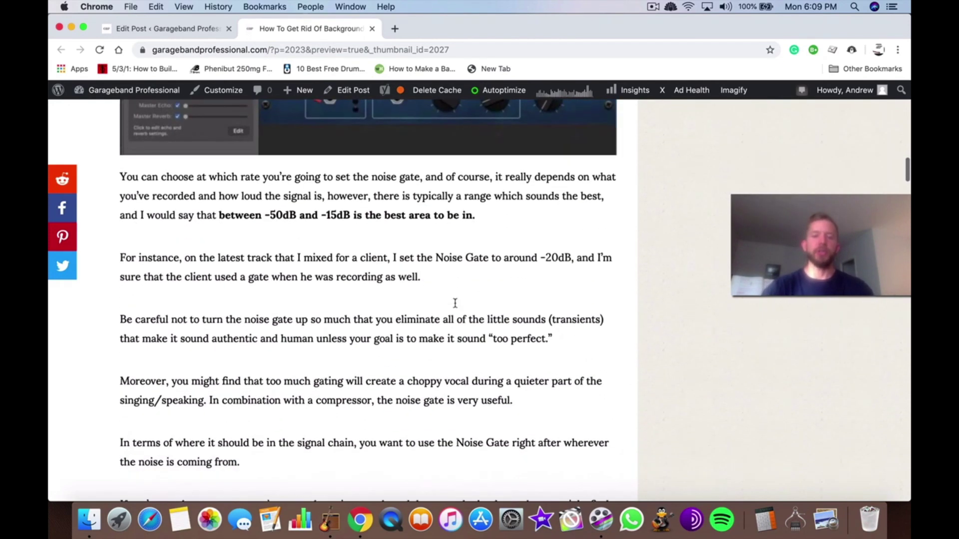
pyautogui.scroll(-2, 455, 303)
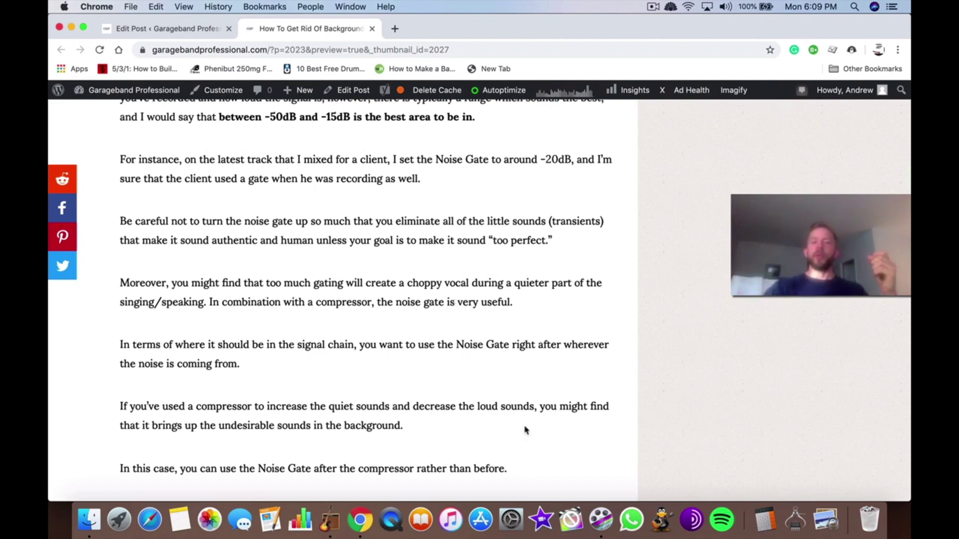
# Step: Scroll the article in Chrome down to its signal-chain illustration
pyautogui.hotkey('ctrl', 'Up')
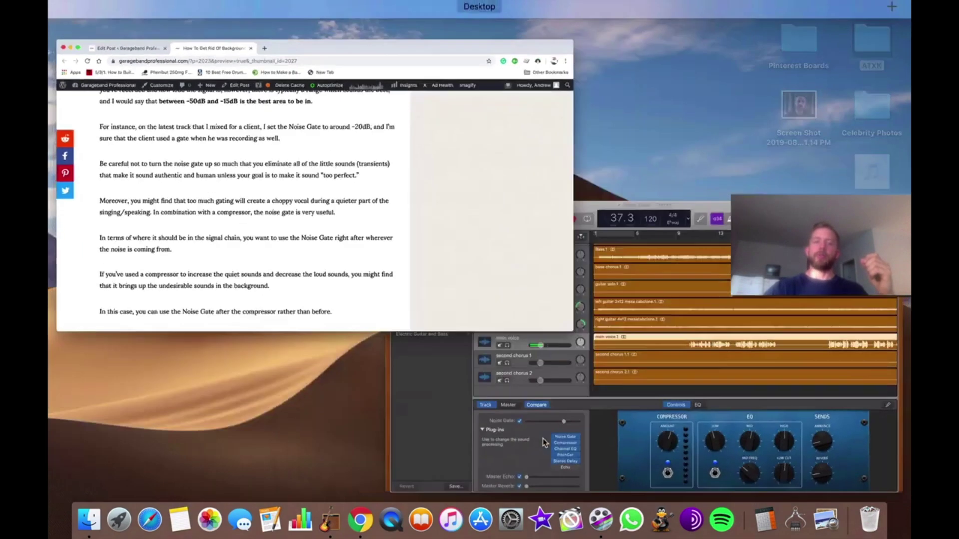
pyautogui.click(339, 211)
pyautogui.scroll(-8, 353, 256)
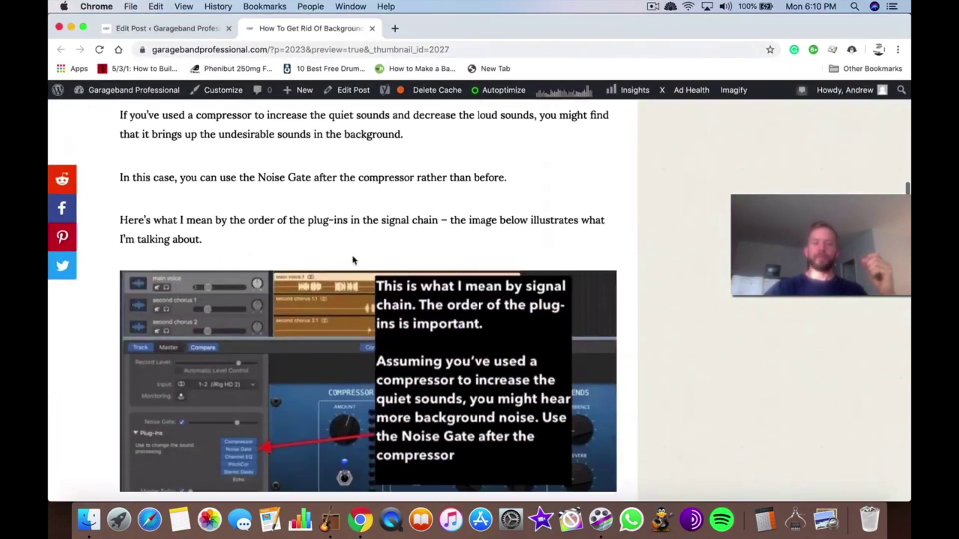
pyautogui.scroll(-2, 352, 255)
# Step: In GarageBand, drag the main voice Noise Gate slot below the Compressor slot
pyautogui.hotkey('ctrl', 'Up')
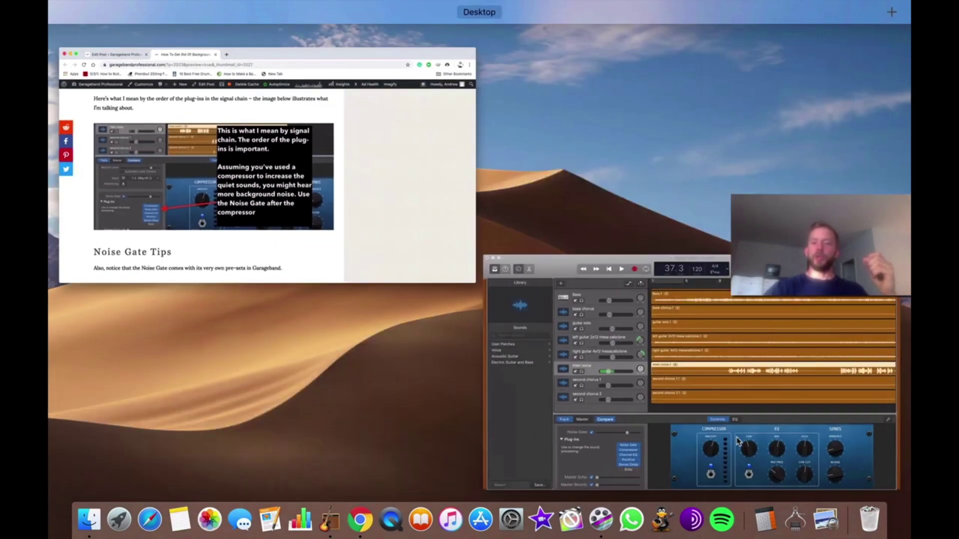
pyautogui.click(489, 299)
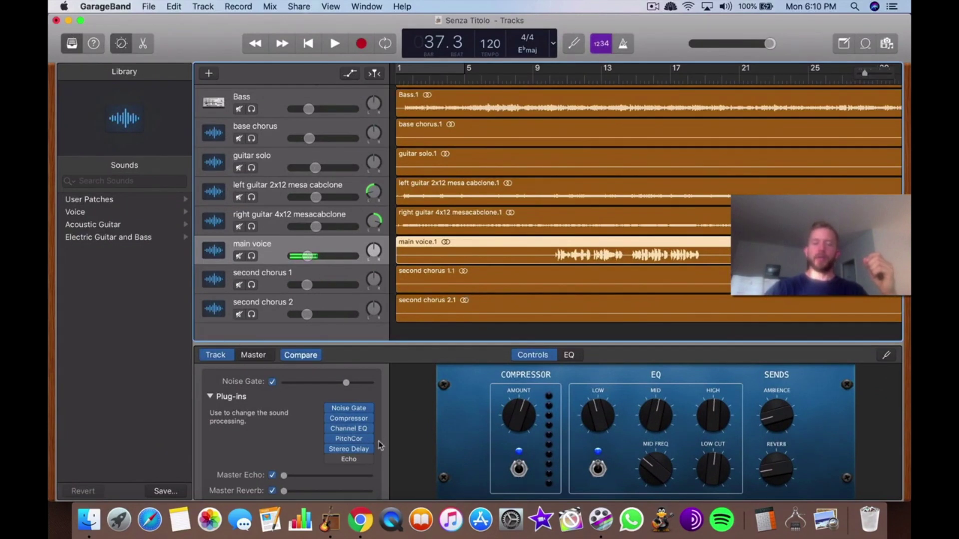
pyautogui.moveTo(353, 411)
pyautogui.moveTo(353, 411); pyautogui.dragTo(353, 419)
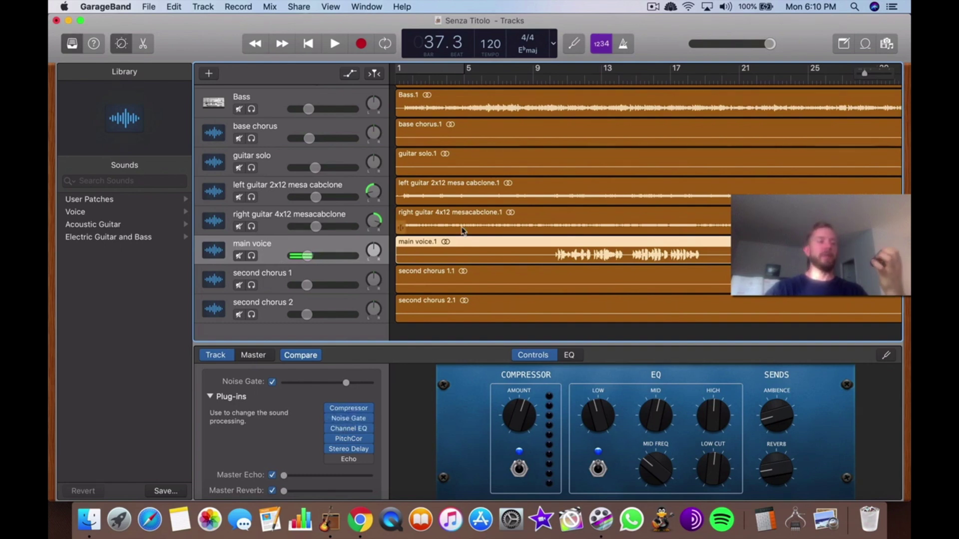
pyautogui.hotkey('ctrl', 'Up')
# Step: Scroll Chrome to the Noise Gate Tips section on seven presets, then return to GarageBand
pyautogui.click(407, 172)
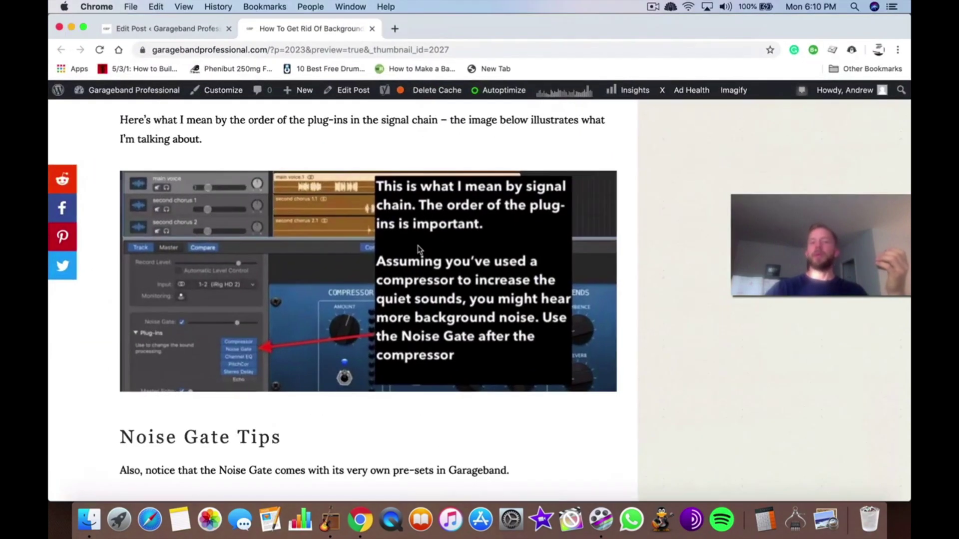
pyautogui.scroll(-2, 418, 250)
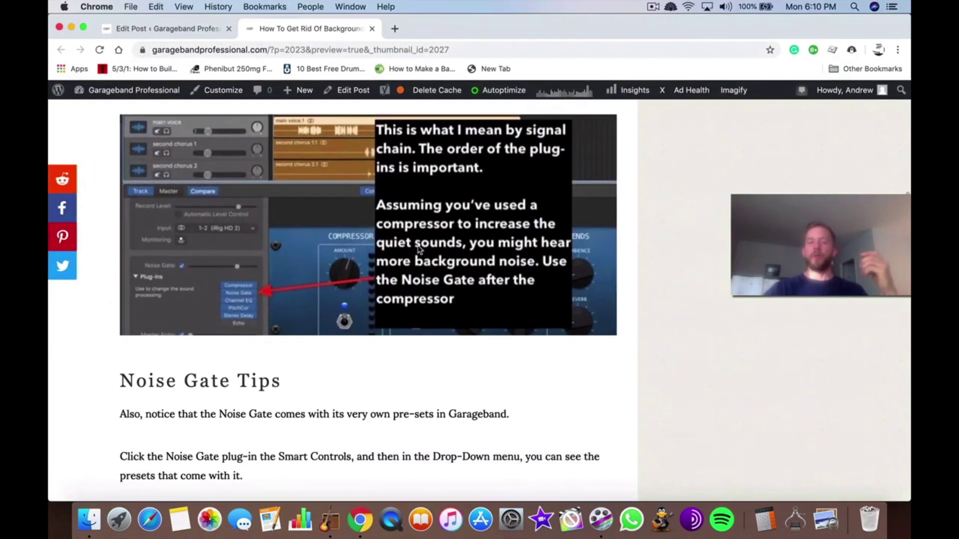
pyautogui.scroll(-5, 418, 250)
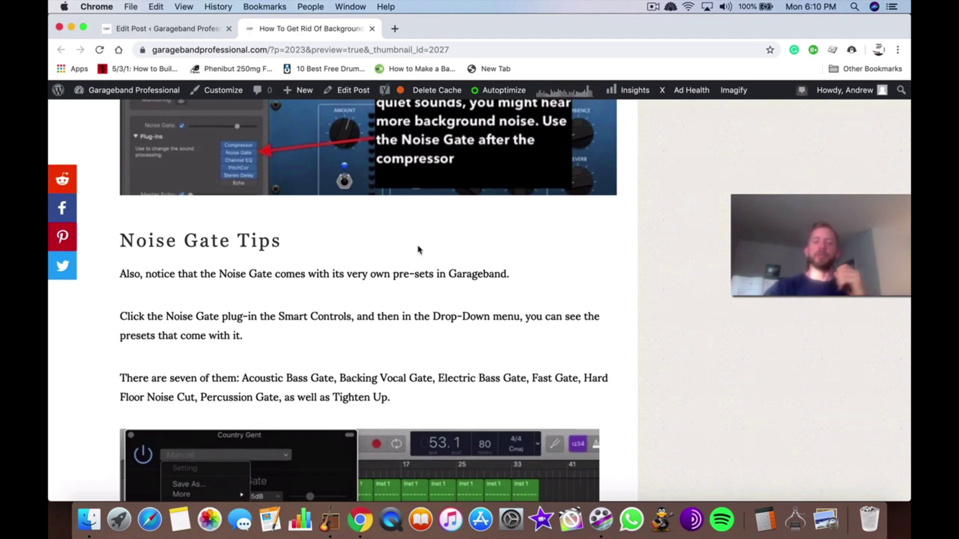
pyautogui.scroll(-3, 418, 250)
pyautogui.press('super+Tab')
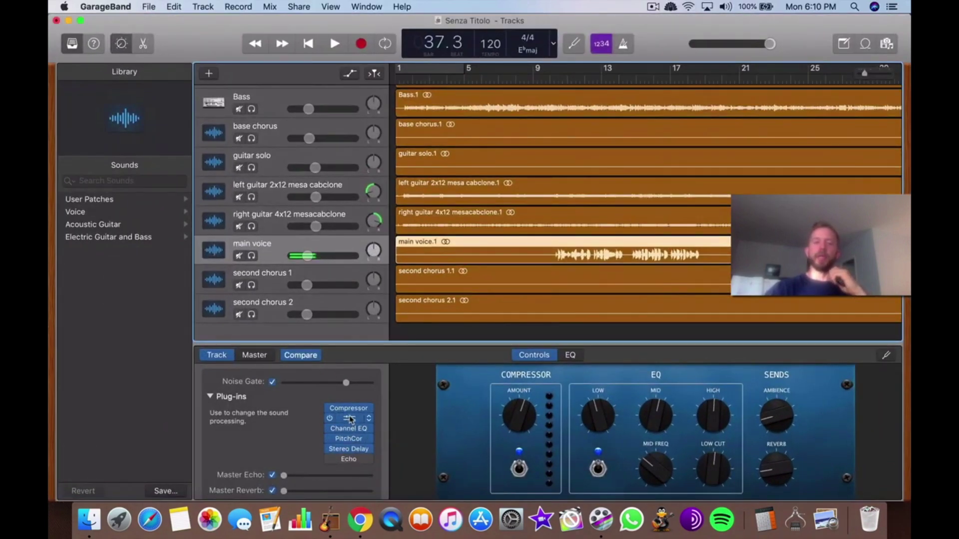
# Step: Open the main voice Noise Gate window and drop down its preset list, e.g. Hard Floor Noise Cut
pyautogui.click(351, 419)
pyautogui.click(219, 57)
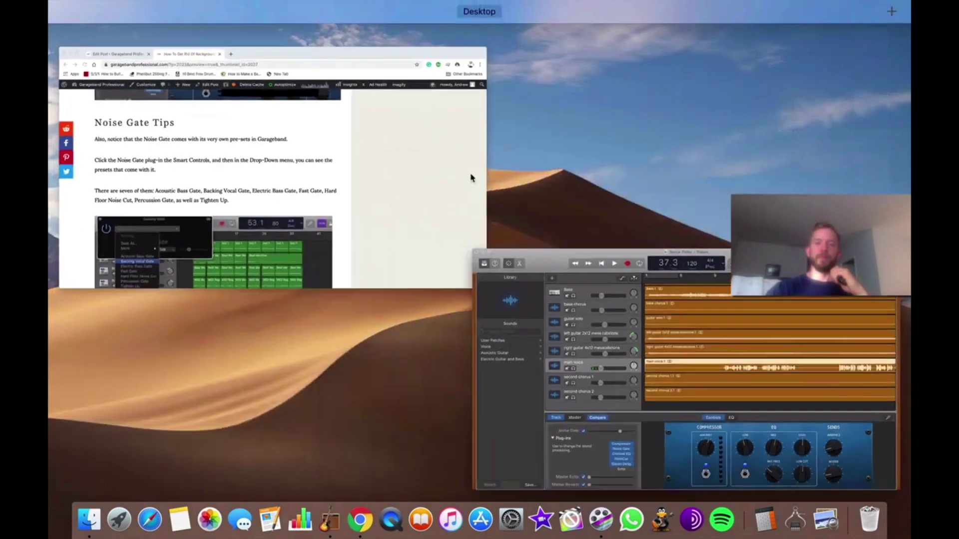
# Step: Scroll Chrome to 'How To Eliminate Unwanted Background Noise Manually', then return to GarageBand
pyautogui.click(471, 178)
pyautogui.scroll(-5, 381, 288)
pyautogui.scroll(-6, 379, 288)
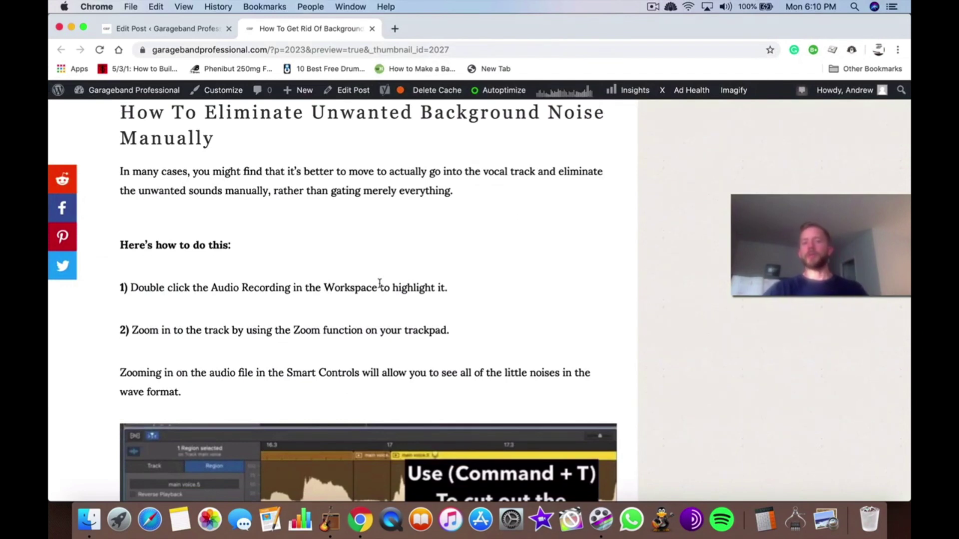
pyautogui.scroll(2, 384, 274)
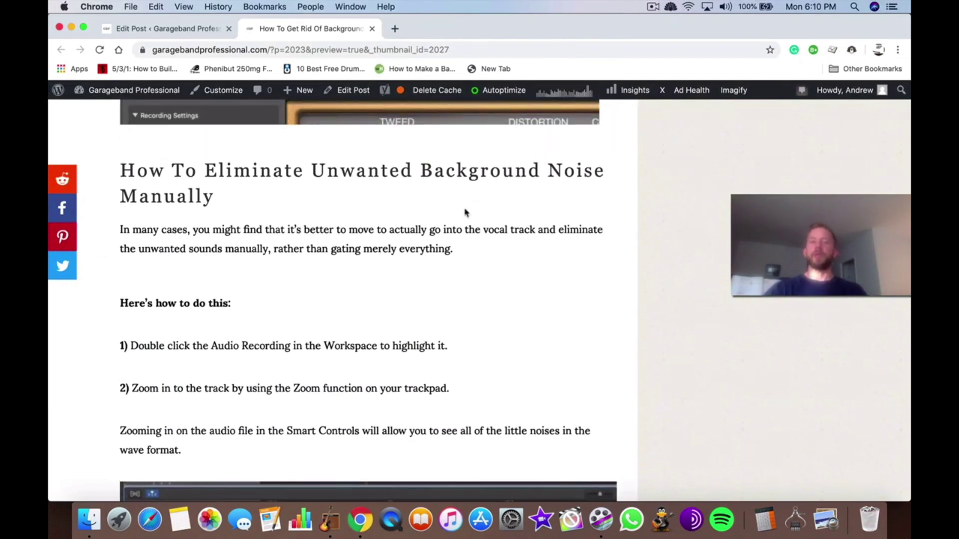
pyautogui.hotkey('ctrl', 'Up')
pyautogui.click(360, 424)
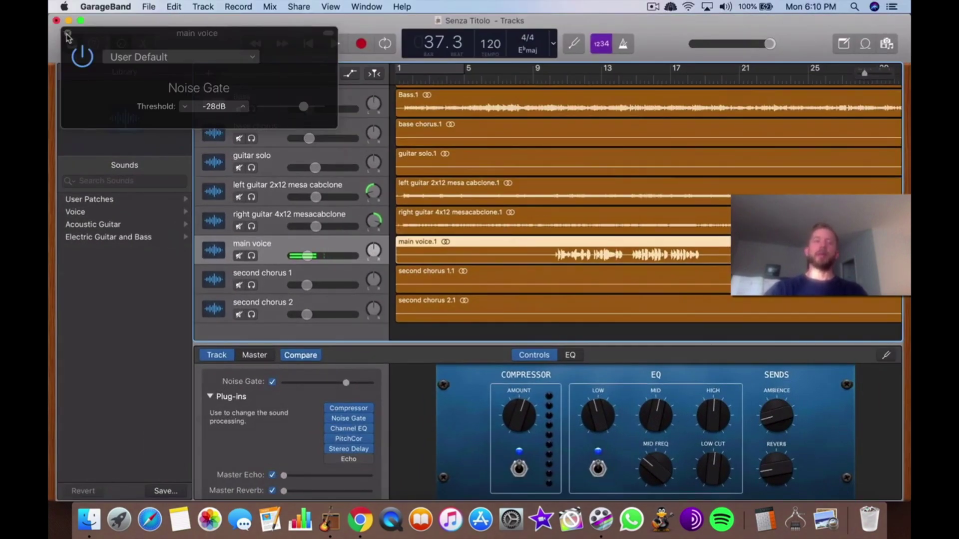
# Step: Close the Noise Gate window and zoom into the main voice waveform in the Audio Editor
pyautogui.click(67, 36)
pyautogui.scroll(3, 577, 254)
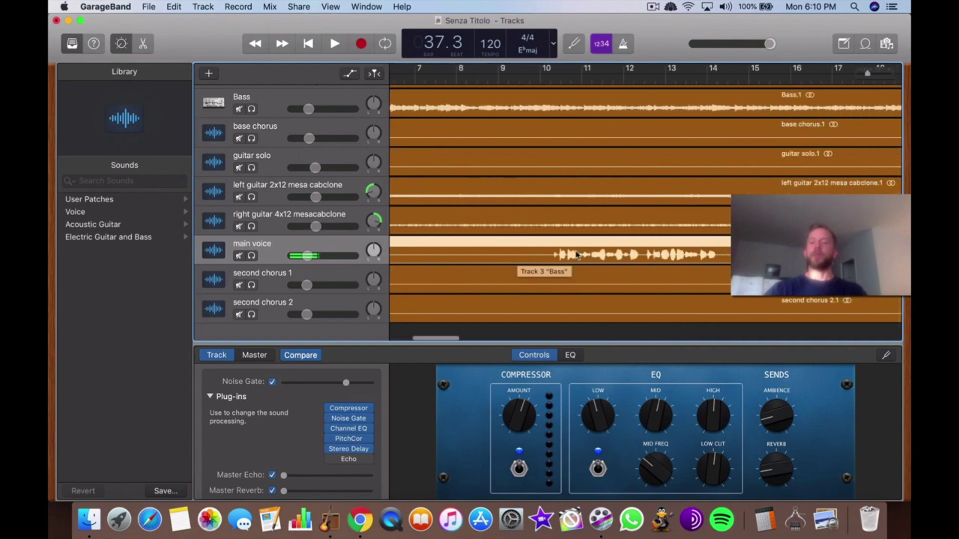
pyautogui.doubleClick(576, 254)
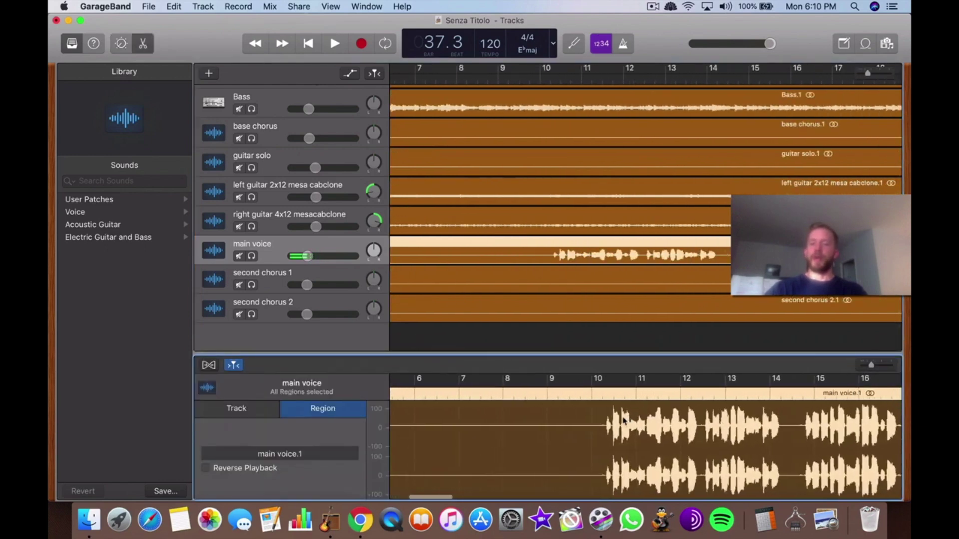
pyautogui.scroll(5, 623, 421)
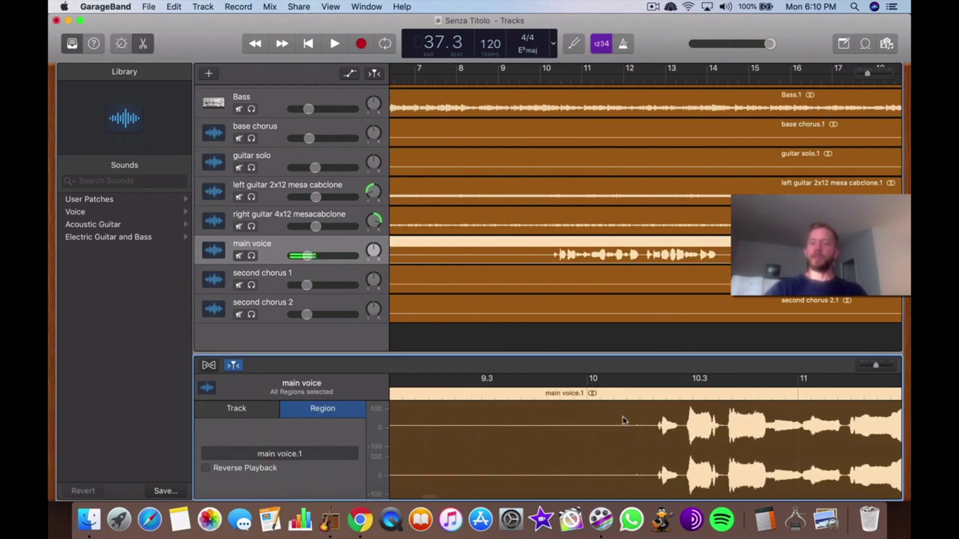
pyautogui.scroll(5, 622, 421)
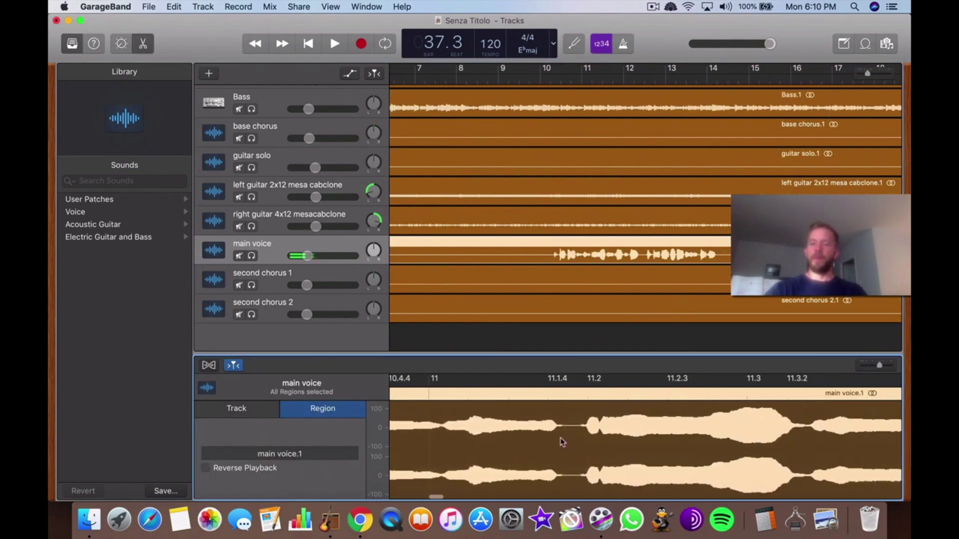
pyautogui.scroll(6, 560, 440)
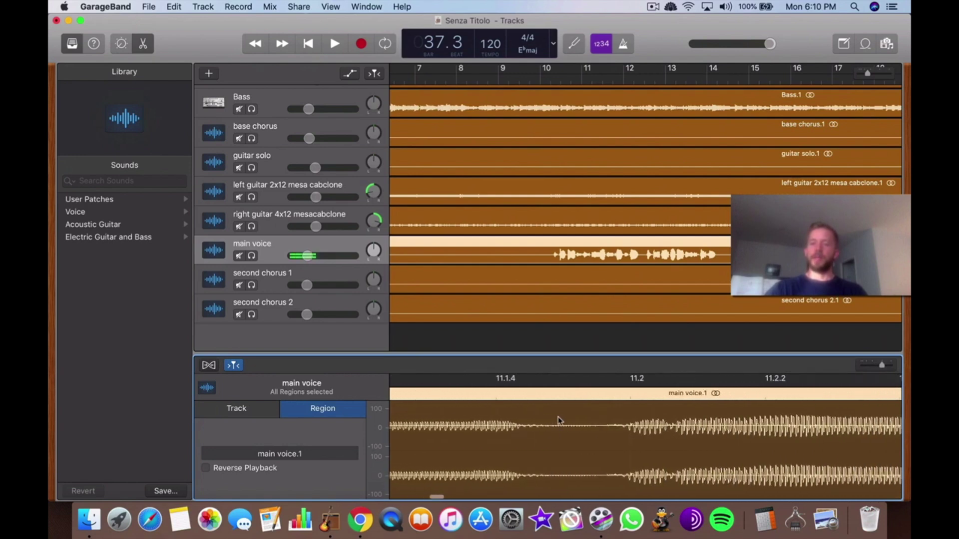
pyautogui.hscroll(10, 567, 434)
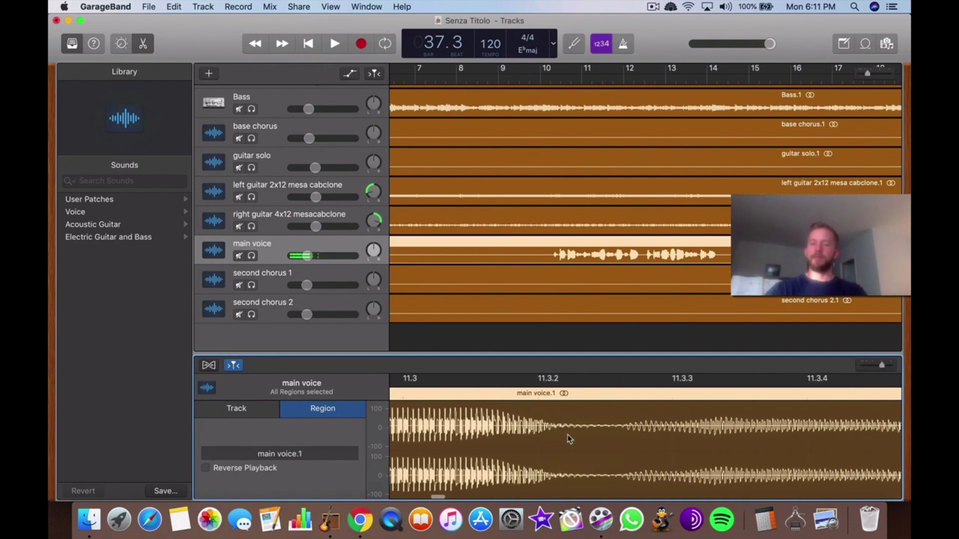
pyautogui.hscroll(6, 567, 435)
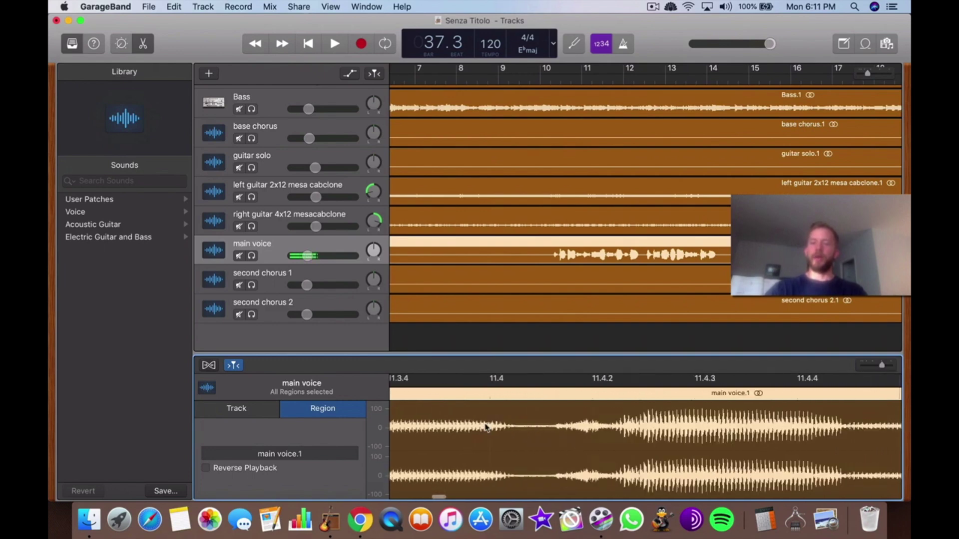
pyautogui.press('super+Right')
pyautogui.hscroll(10, 618, 407)
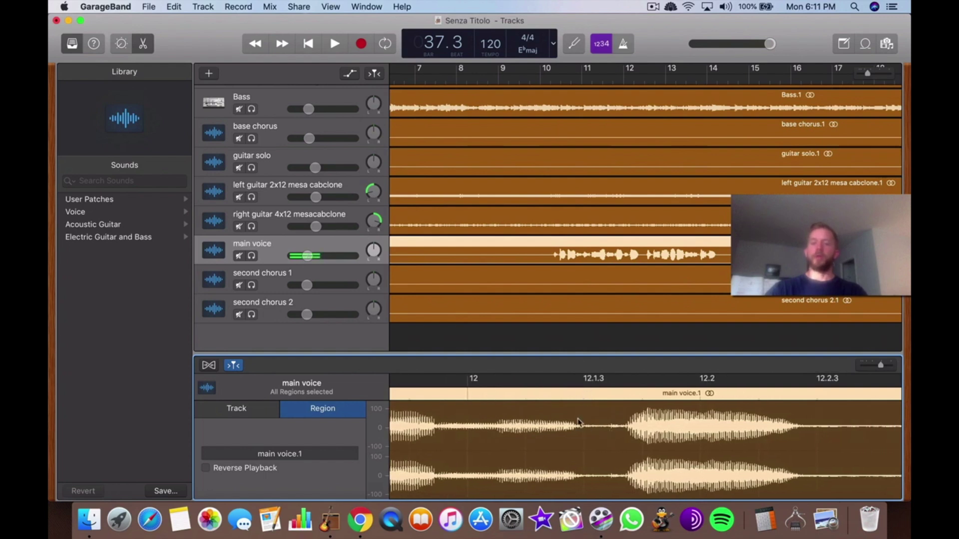
# Step: Split the main voice region around 12.1.3 and delete the noisy slice between phrases
pyautogui.click(583, 388)
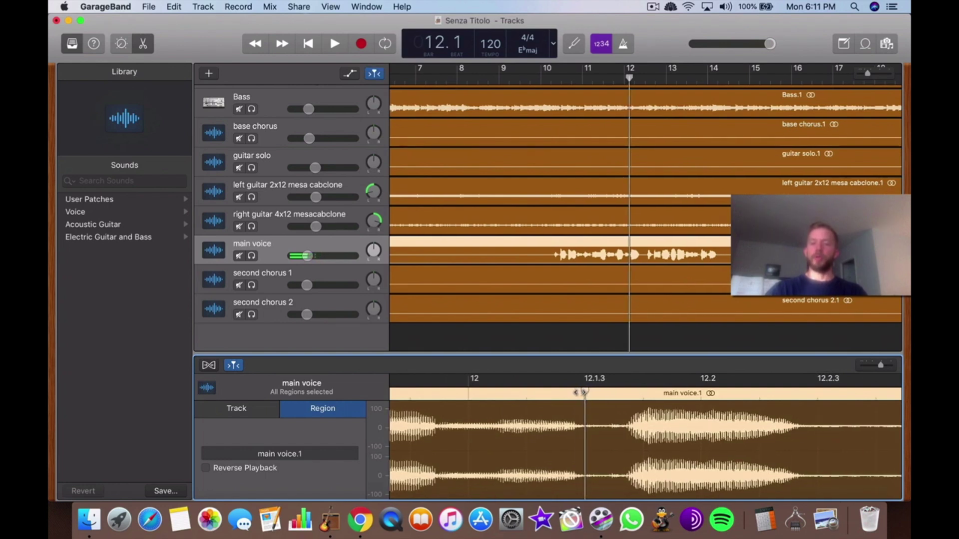
pyautogui.click(575, 393)
pyautogui.moveTo(575, 393); pyautogui.dragTo(585, 394)
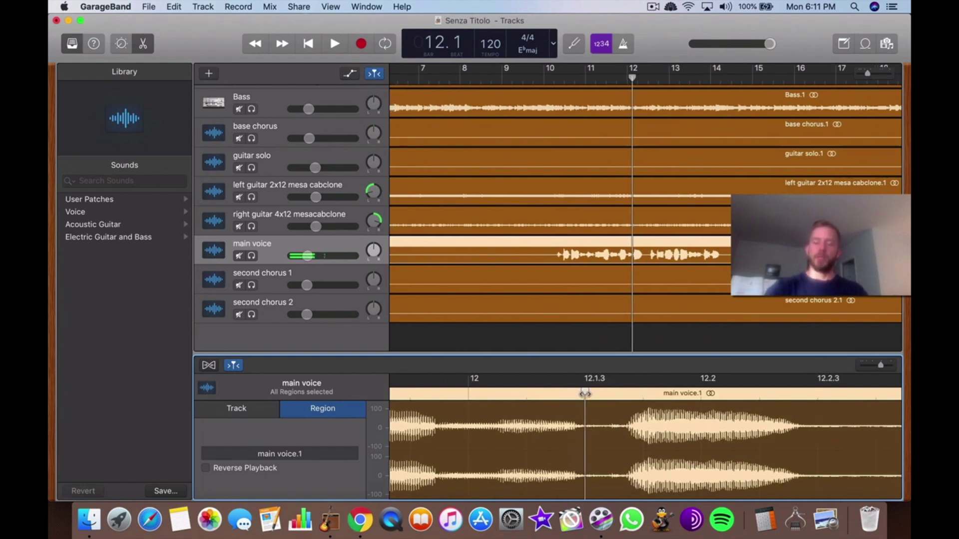
pyautogui.press('super+t')
pyautogui.moveTo(584, 392); pyautogui.dragTo(614, 393)
pyautogui.press('super+t')
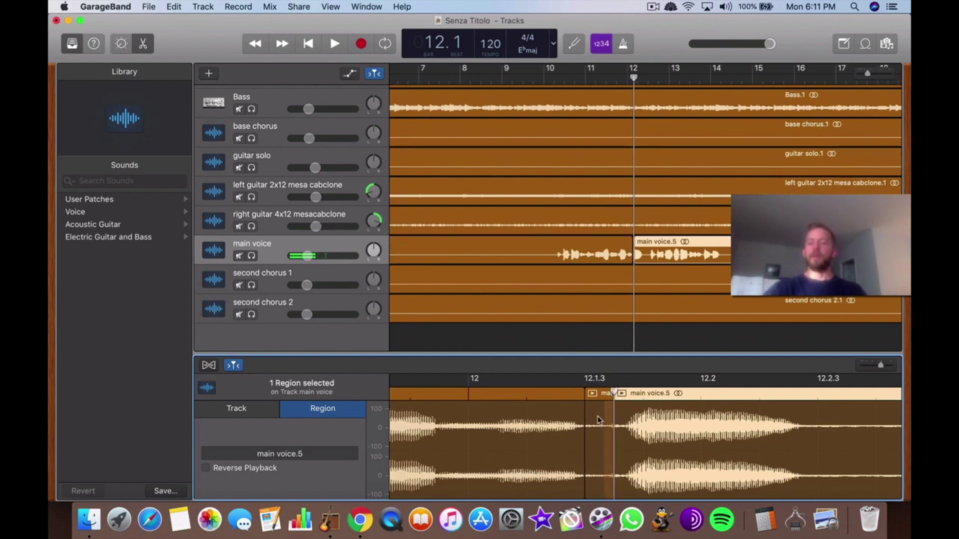
pyautogui.click(599, 419)
pyautogui.press('Delete')
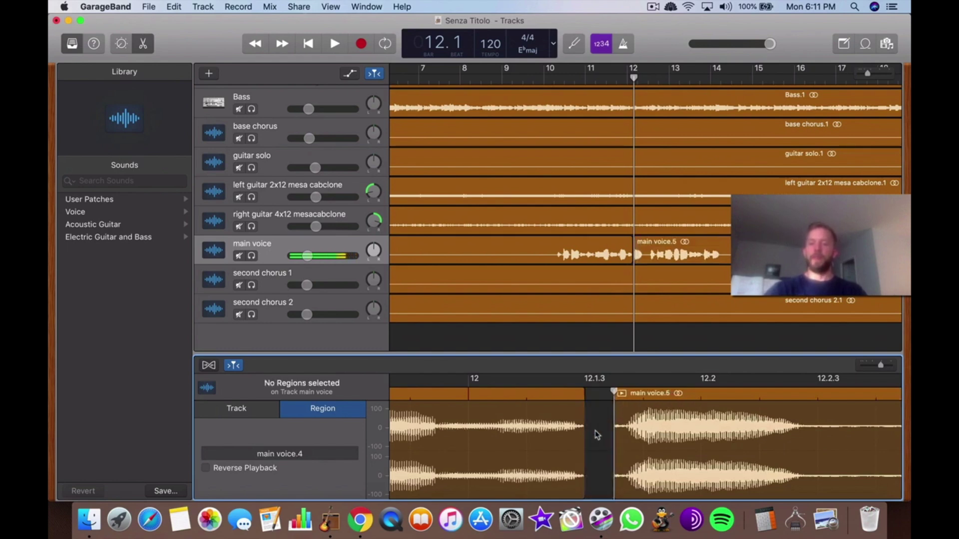
pyautogui.press('super+Right')
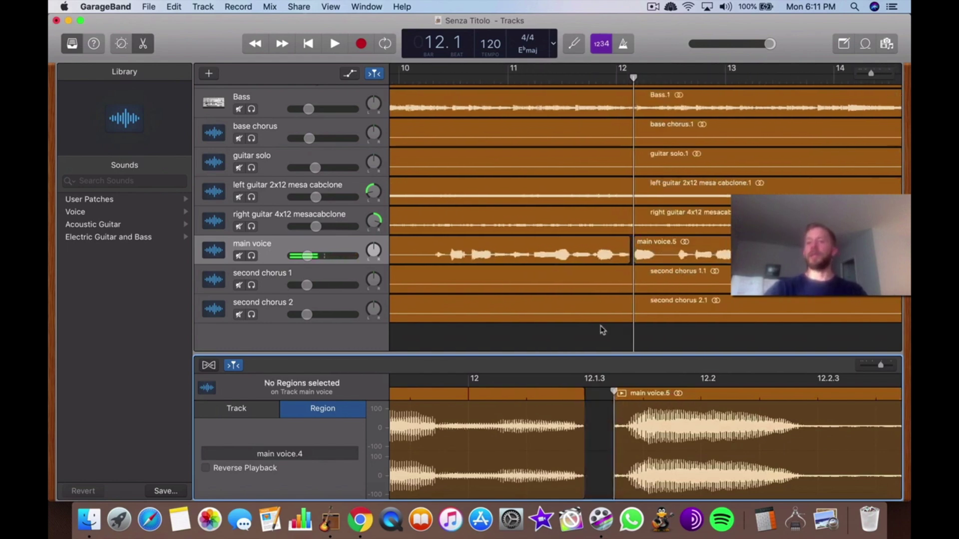
pyautogui.hscroll(10, 563, 399)
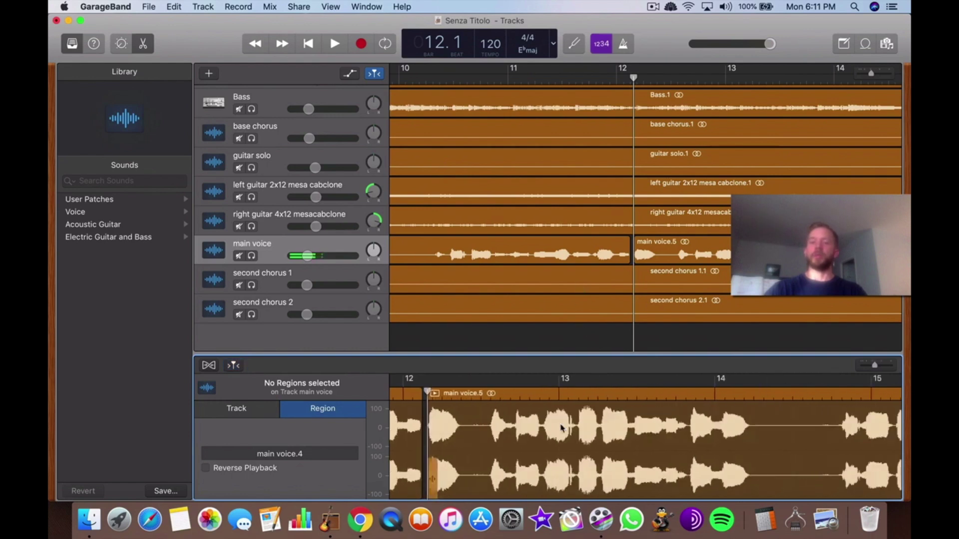
pyautogui.hscroll(12, 563, 428)
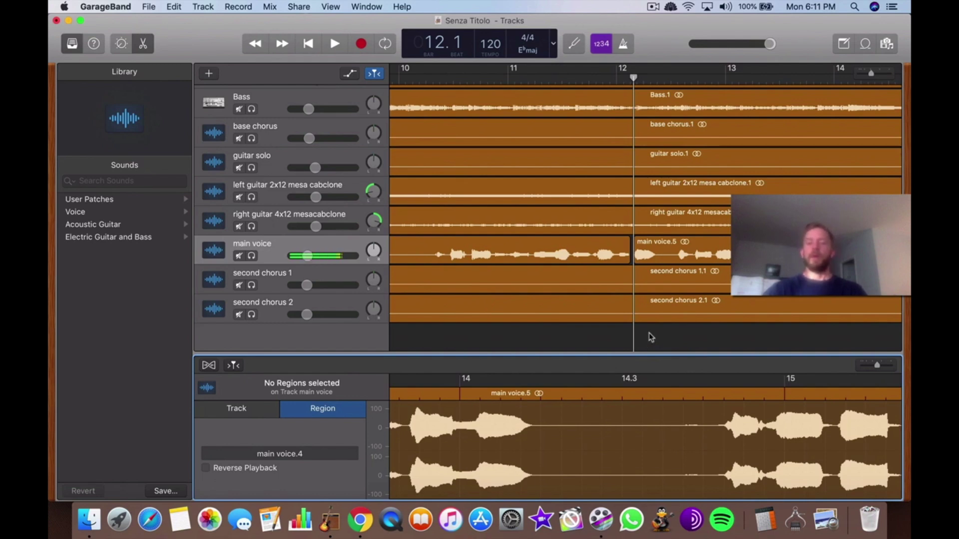
pyautogui.scroll(-5, 637, 294)
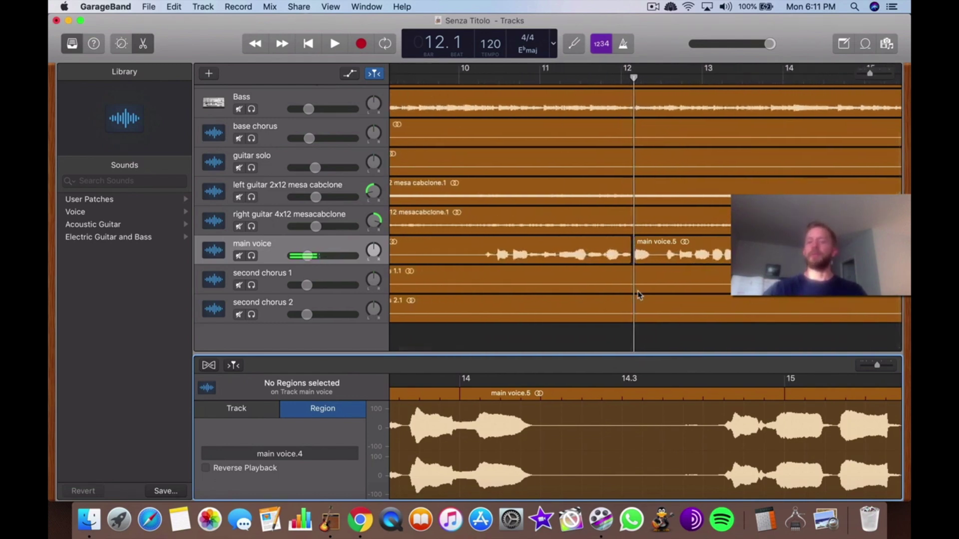
pyautogui.scroll(-8, 637, 295)
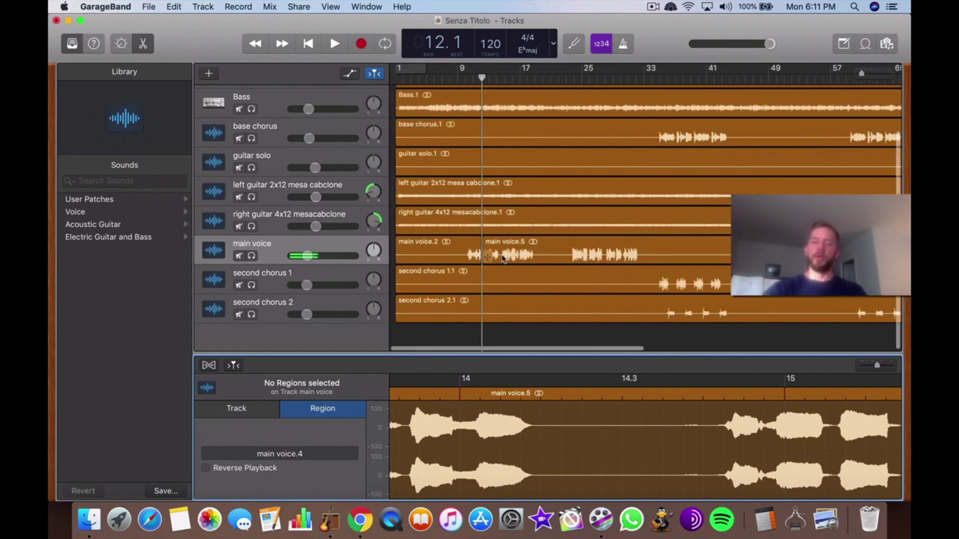
pyautogui.scroll(10, 502, 258)
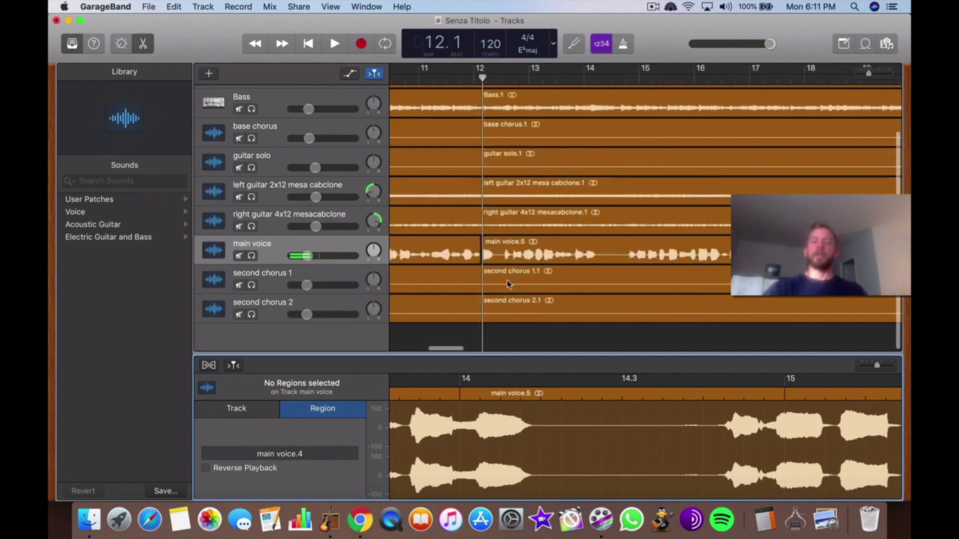
pyautogui.scroll(-10, 508, 282)
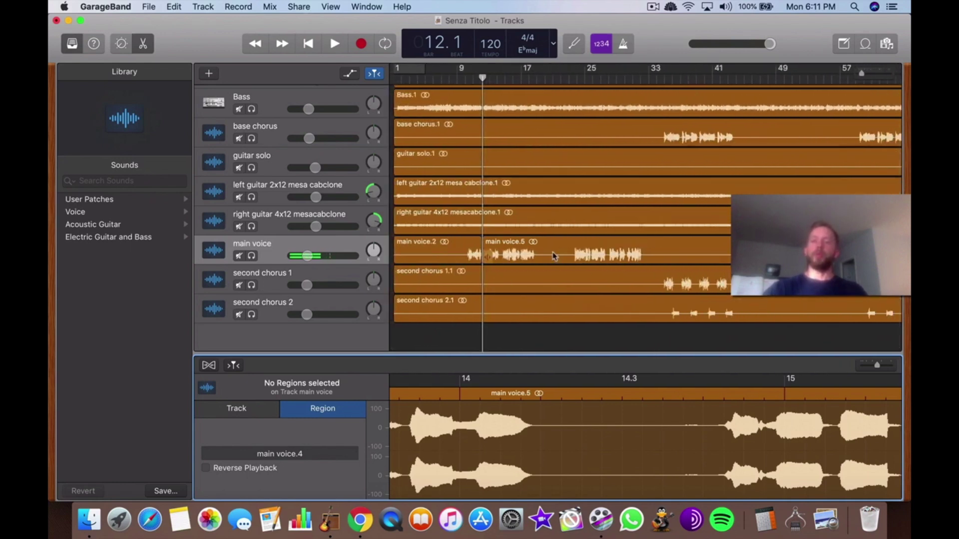
pyautogui.scroll(-5, 552, 252)
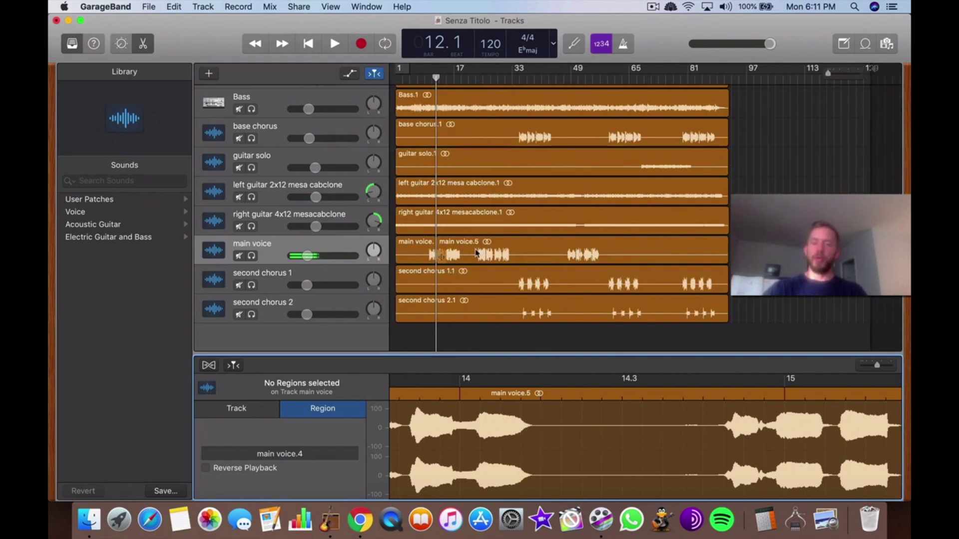
pyautogui.scroll(4, 476, 252)
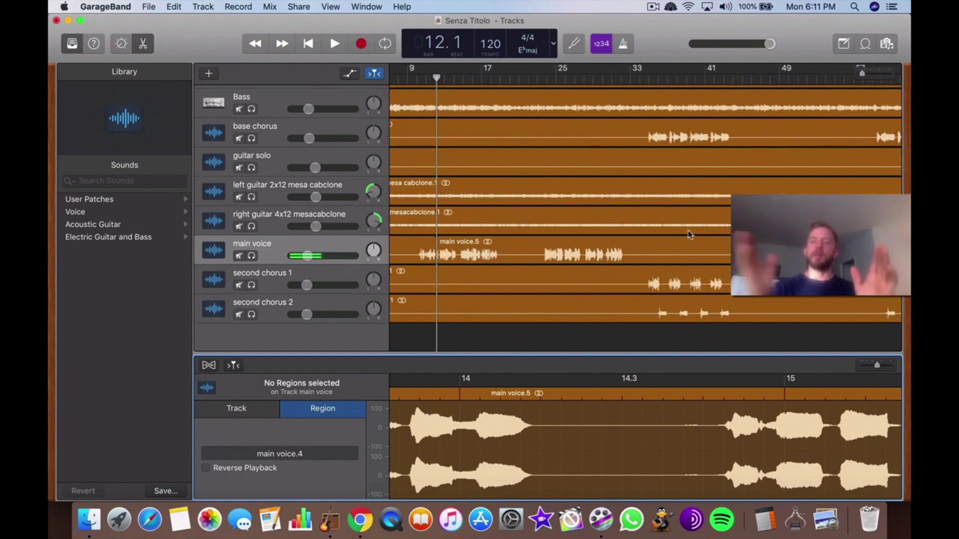
pyautogui.scroll(5, 508, 215)
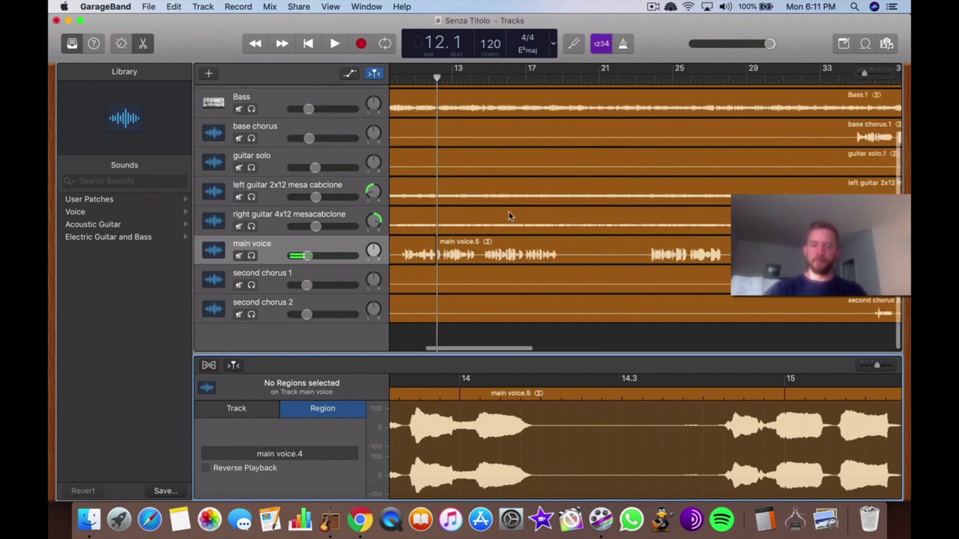
pyautogui.scroll(4, 464, 236)
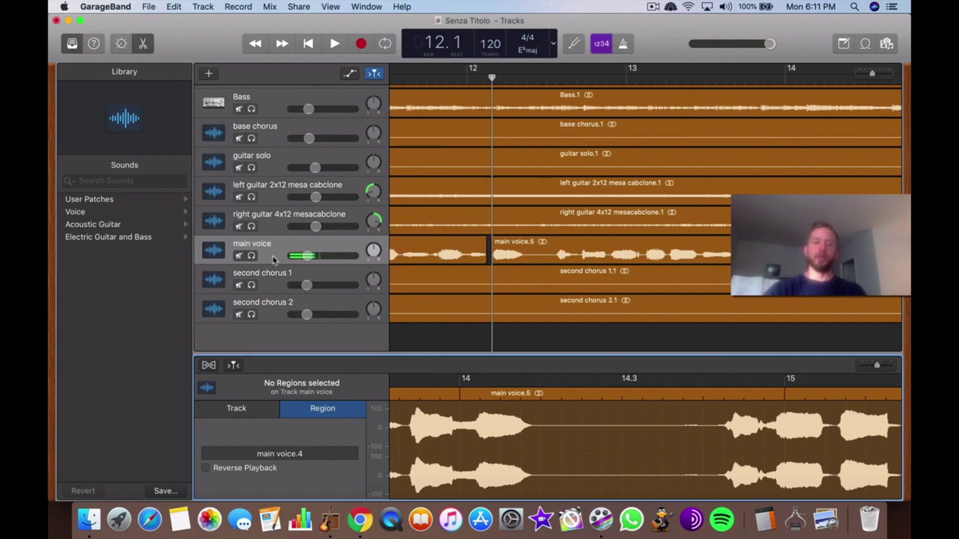
# Step: Duplicate main voice as a new Audio 4 track and paste main voice.5 onto it
pyautogui.press('super+d')
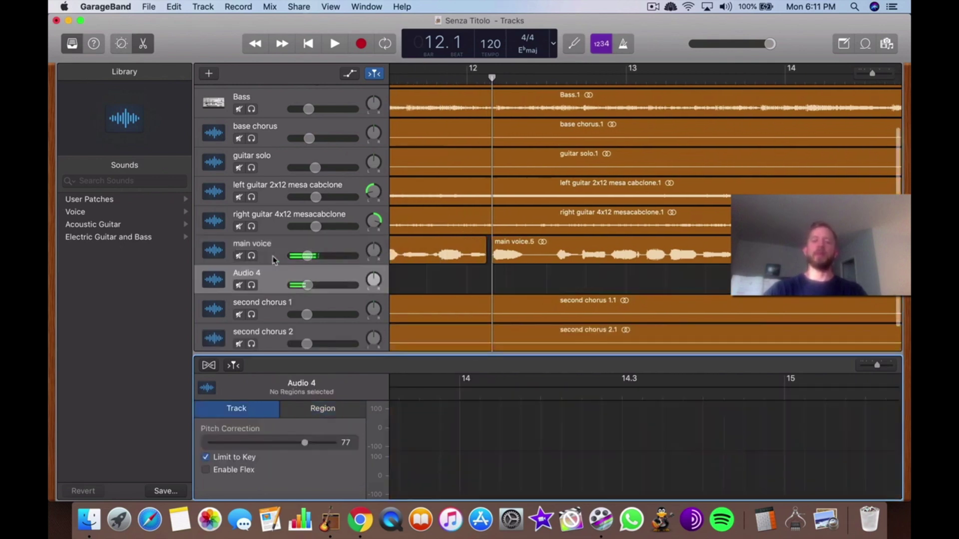
pyautogui.scroll(-2, 462, 279)
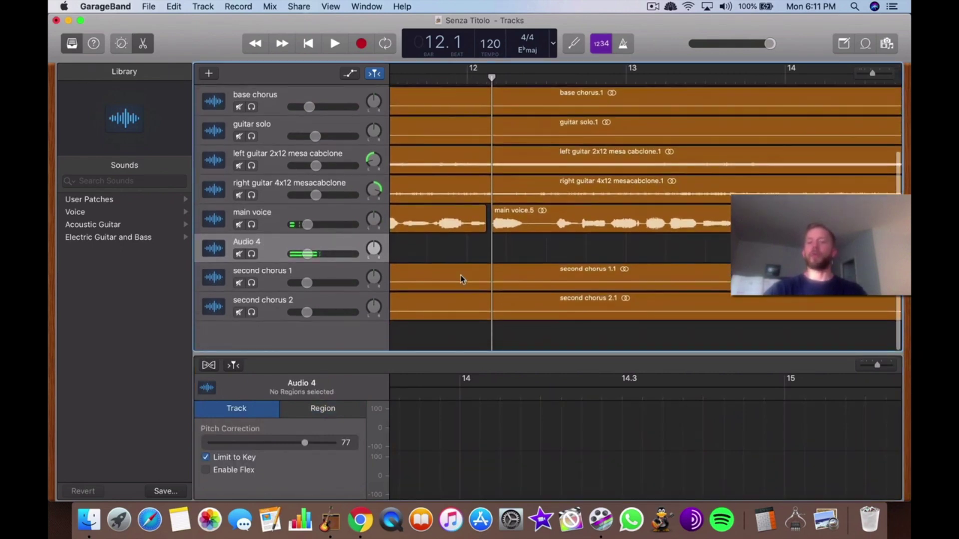
pyautogui.click(524, 229)
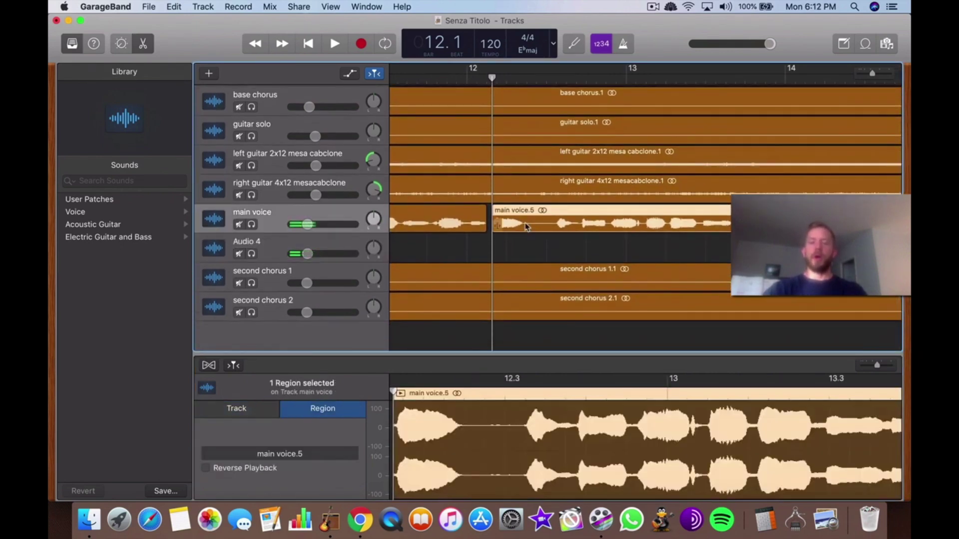
pyautogui.moveTo(481, 79); pyautogui.dragTo(477, 80)
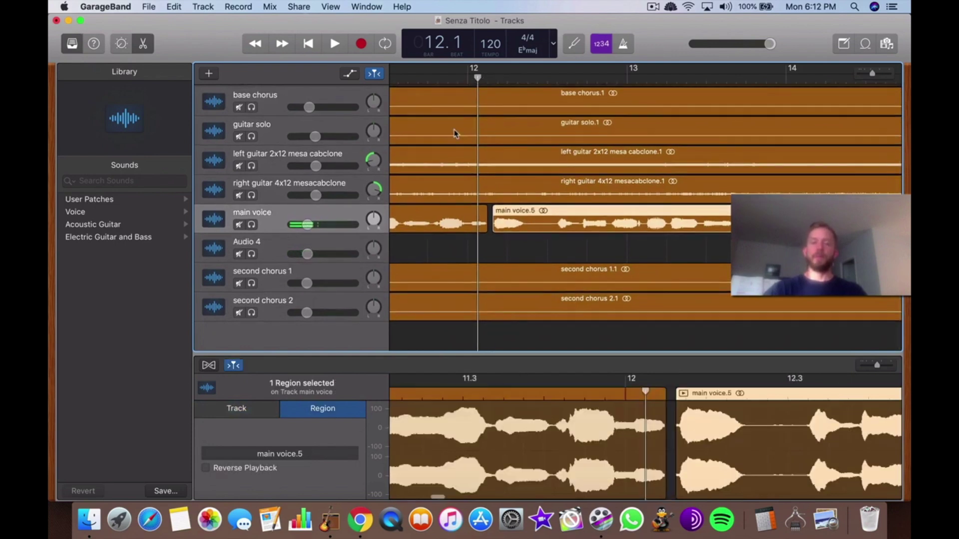
pyautogui.click(287, 254)
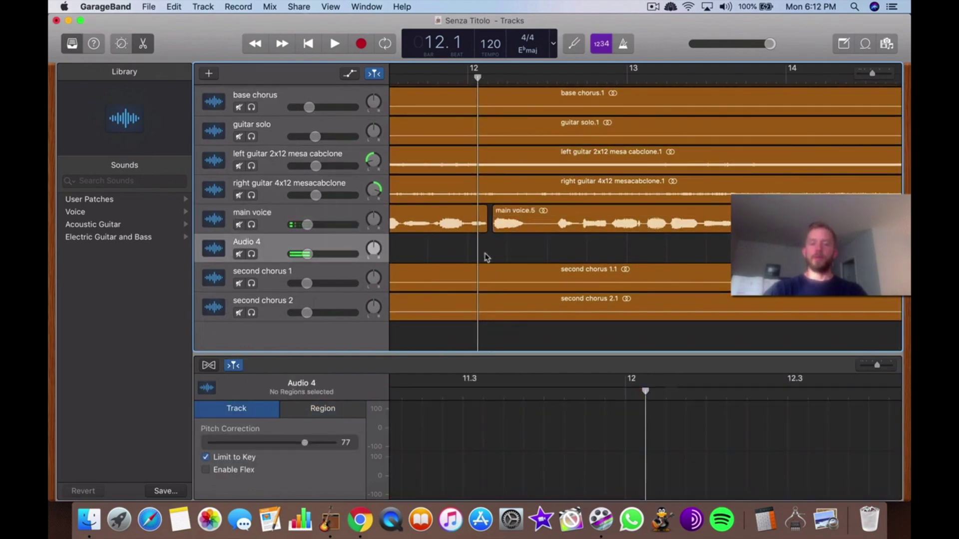
pyautogui.press('super+v')
# Step: Drag the pasted main voice.6 region to line up with main voice.5 near bar 12
pyautogui.hscroll(-10, 489, 256)
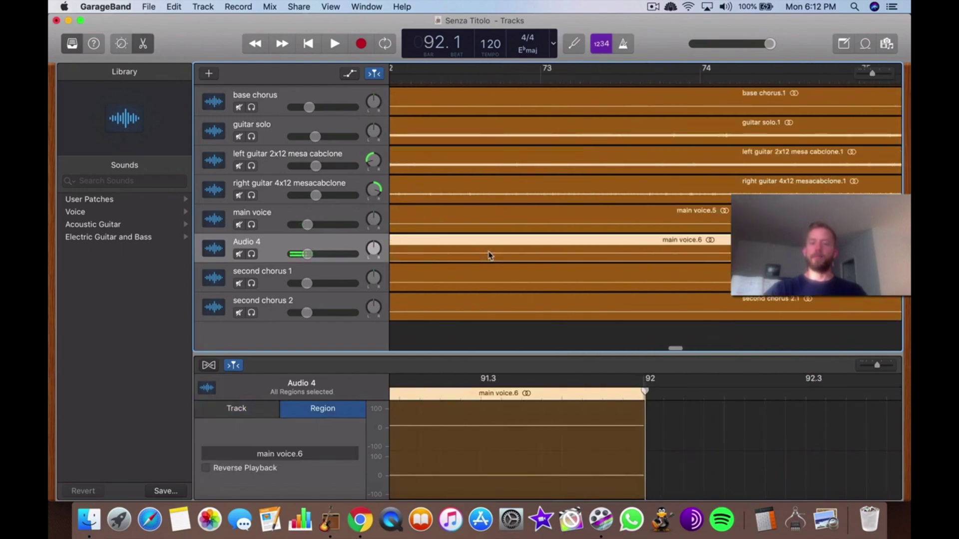
pyautogui.press('super+Left')
pyautogui.press('super+Left')
pyautogui.press('super+Left')
pyautogui.press('super+Left')
pyautogui.press('super+Left')
pyautogui.press('super+Left')
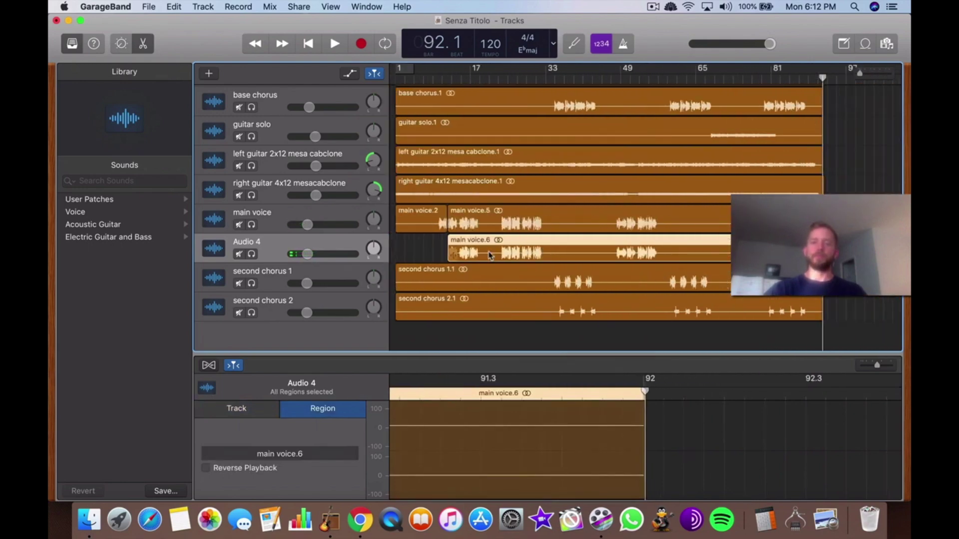
pyautogui.scroll(5, 490, 256)
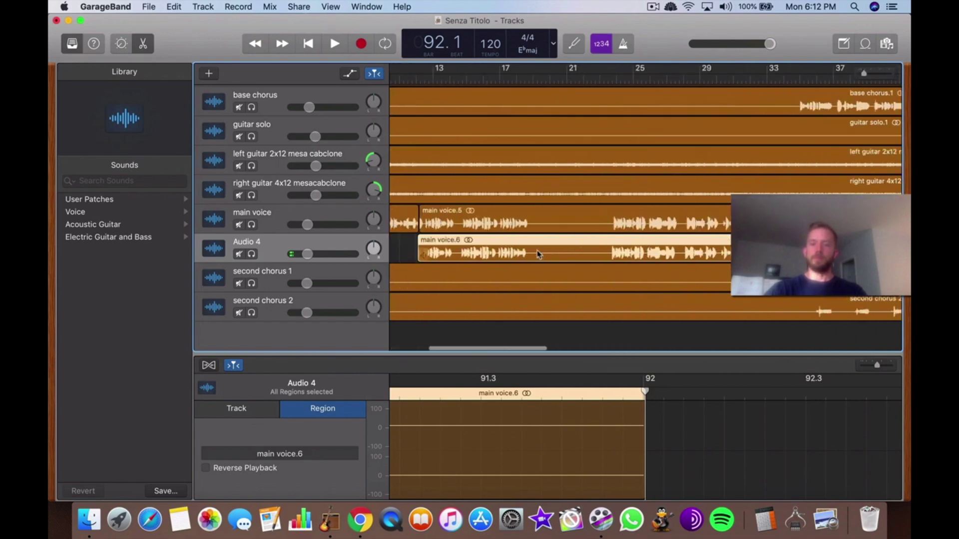
pyautogui.hscroll(-8, 538, 255)
pyautogui.click(627, 251)
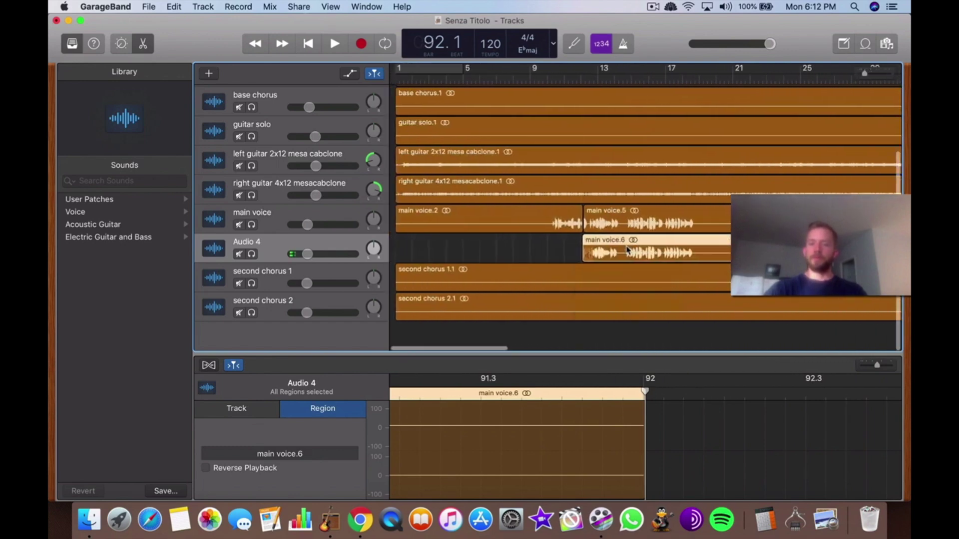
pyautogui.scroll(3, 627, 251)
pyautogui.moveTo(500, 251); pyautogui.dragTo(506, 251)
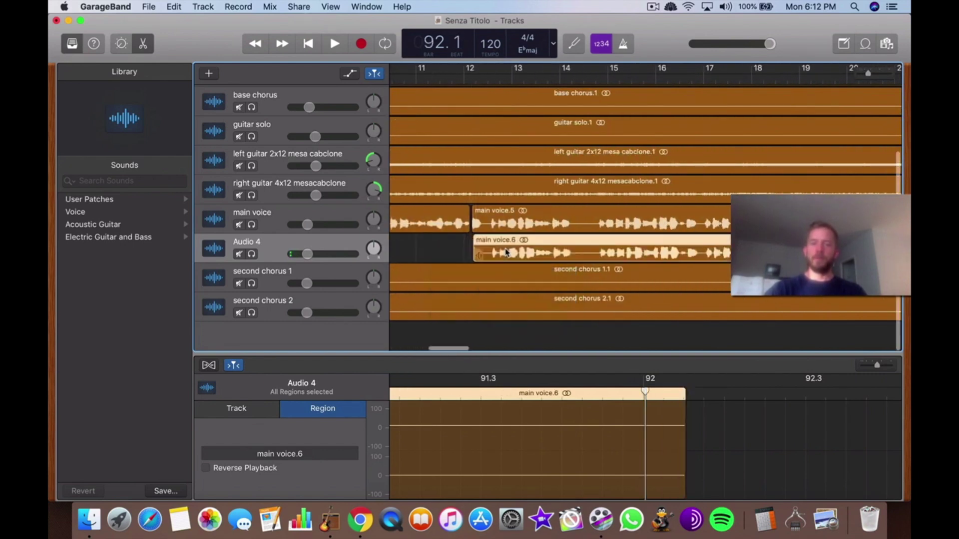
pyautogui.scroll(5, 507, 252)
pyautogui.hscroll(3, 597, 246)
pyautogui.moveTo(634, 250); pyautogui.dragTo(627, 252)
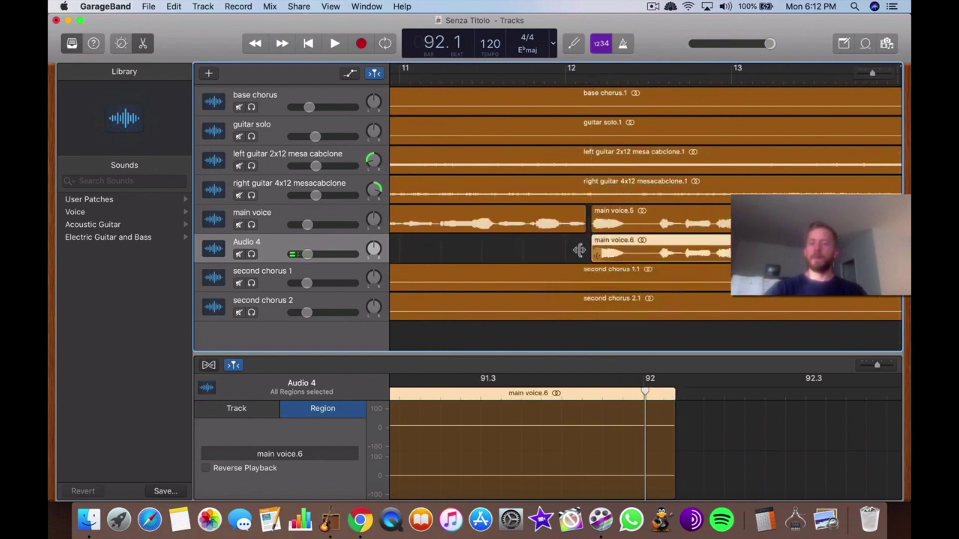
pyautogui.scroll(5, 564, 243)
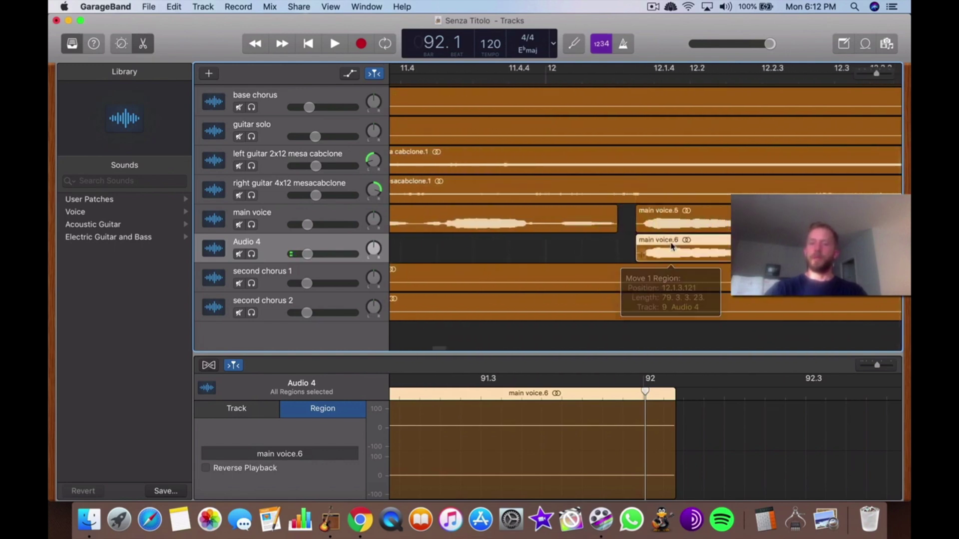
# Step: Clear the region selection and return the playhead to the start of the song
pyautogui.click(617, 257)
pyautogui.click(579, 233)
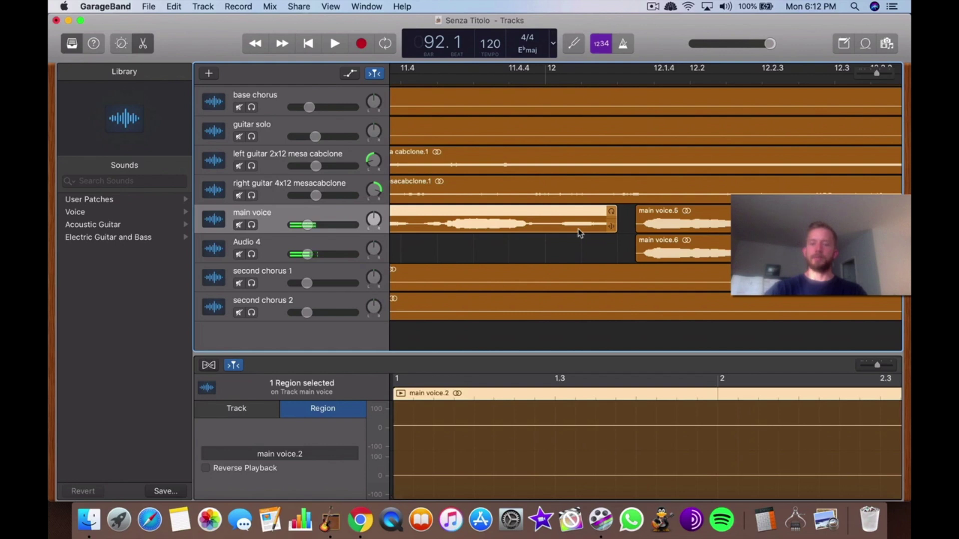
pyautogui.click(581, 258)
pyautogui.scroll(-10, 514, 241)
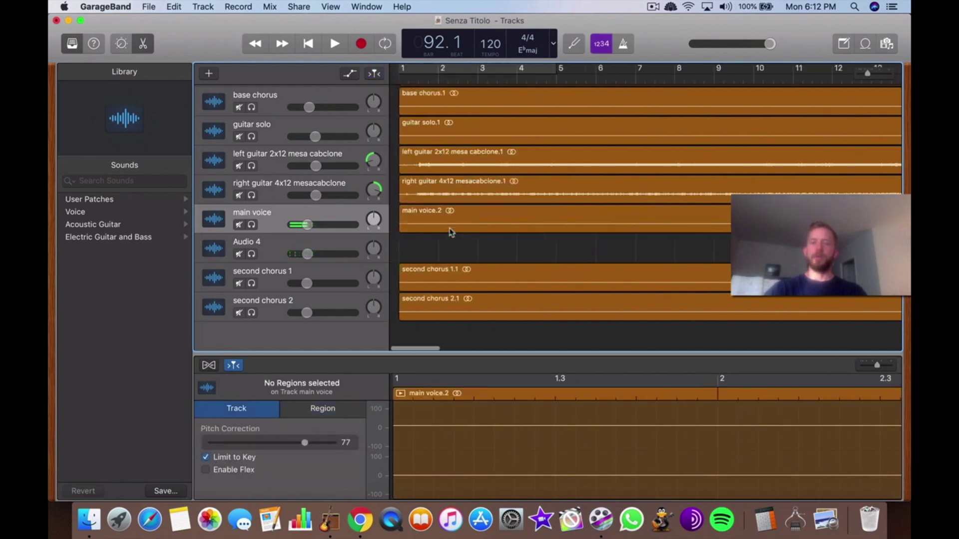
pyautogui.press('Return')
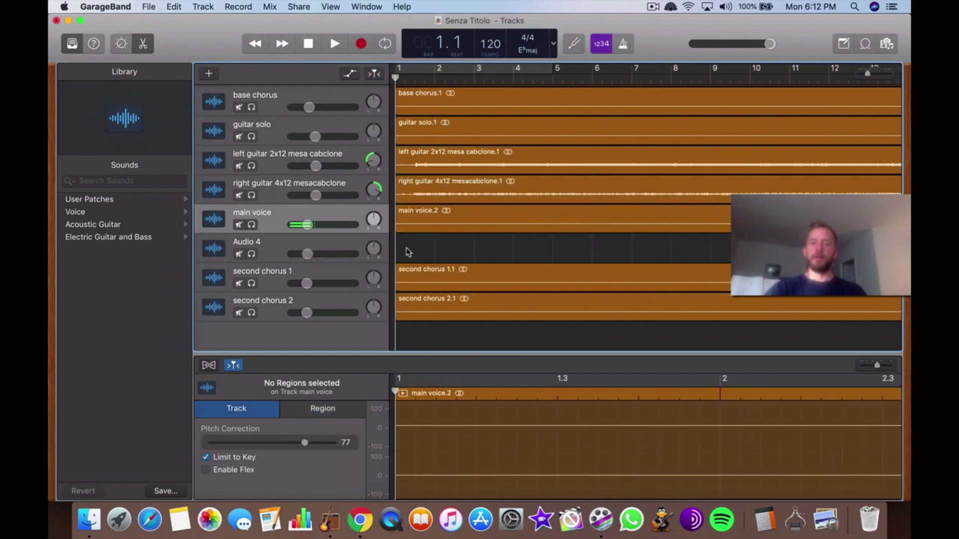
# Step: Paste another copy of the region onto Audio 4 and bring bars 1–13 into view
pyautogui.click(280, 243)
pyautogui.press('super+v')
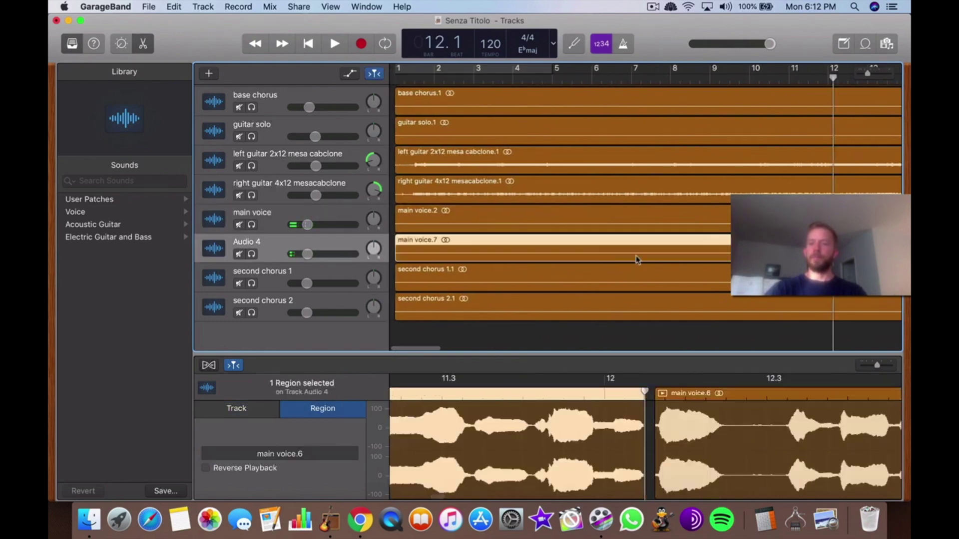
pyautogui.scroll(-5, 637, 259)
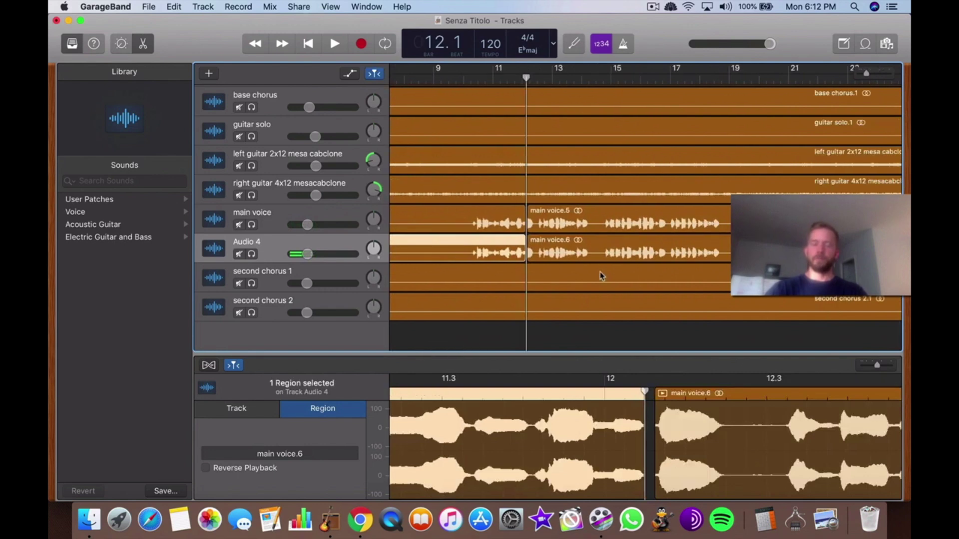
pyautogui.scroll(5, 601, 276)
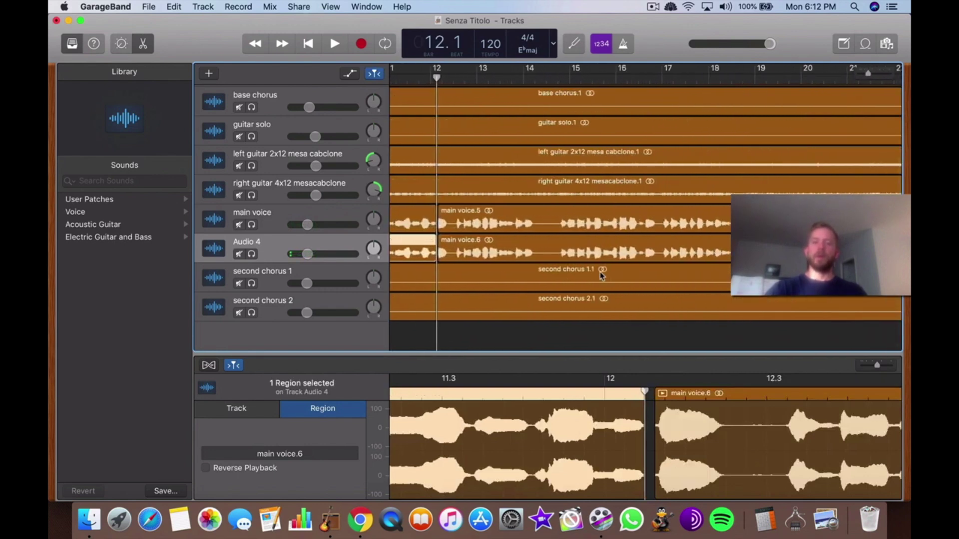
pyautogui.hscroll(-10, 456, 258)
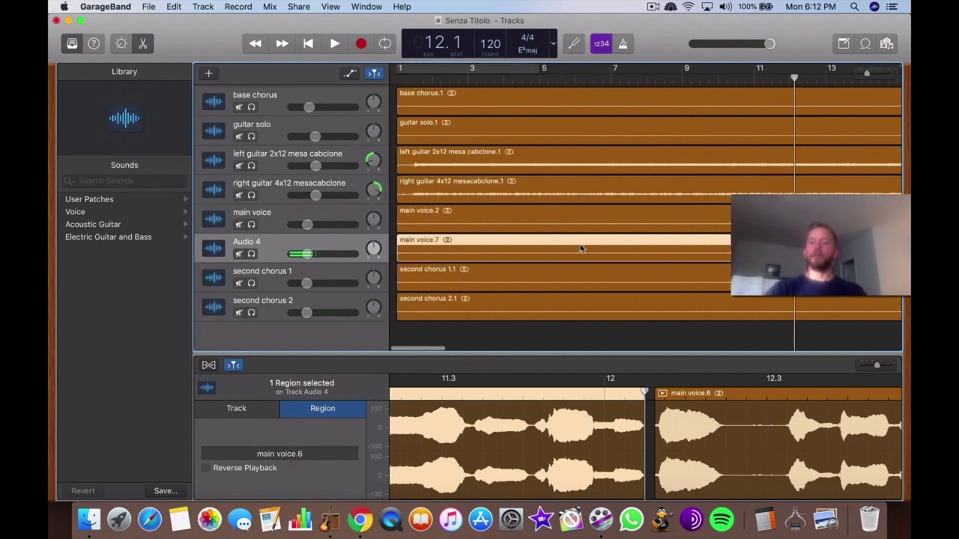
# Step: Join all Audio 4 regions, undo the join, and zoom in around bar 12
pyautogui.click(392, 250)
pyautogui.click(577, 250)
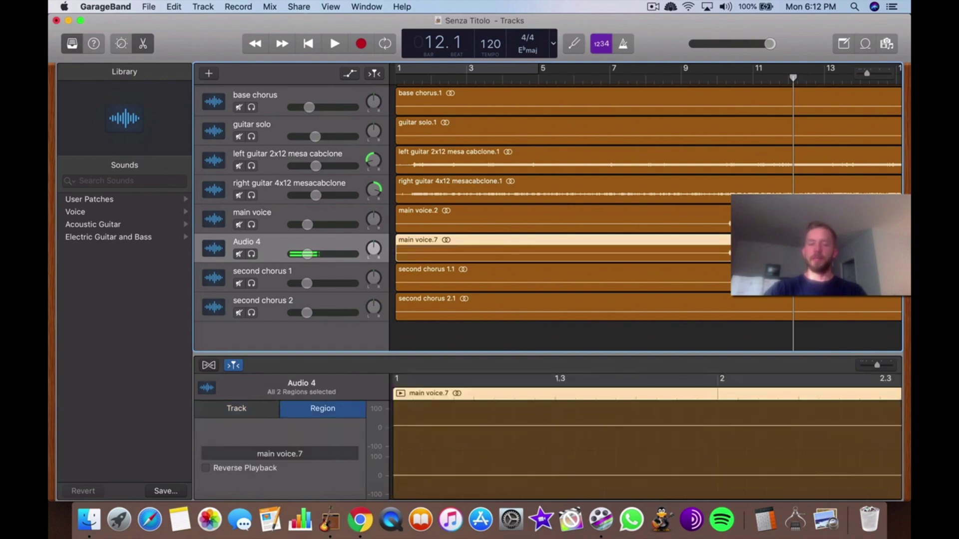
pyautogui.press('super+j')
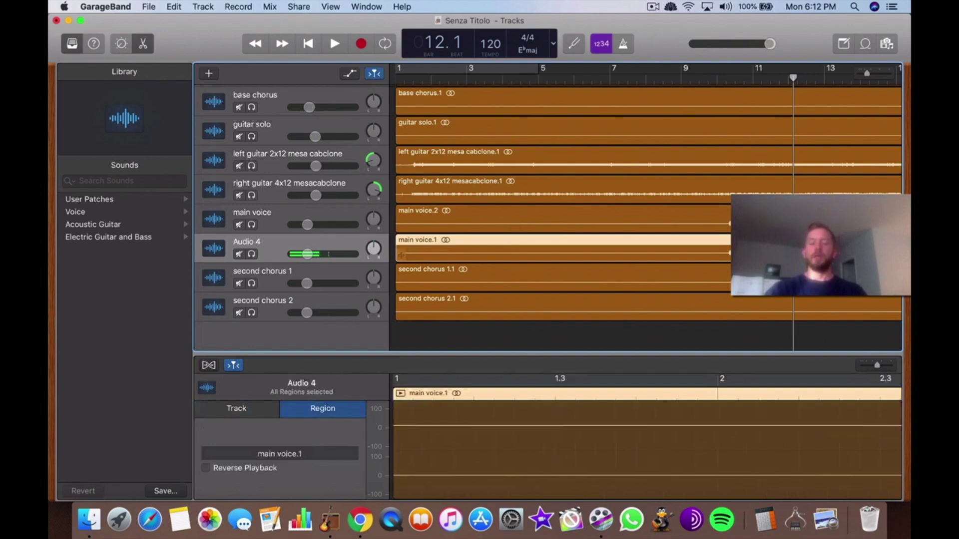
pyautogui.press('super+z')
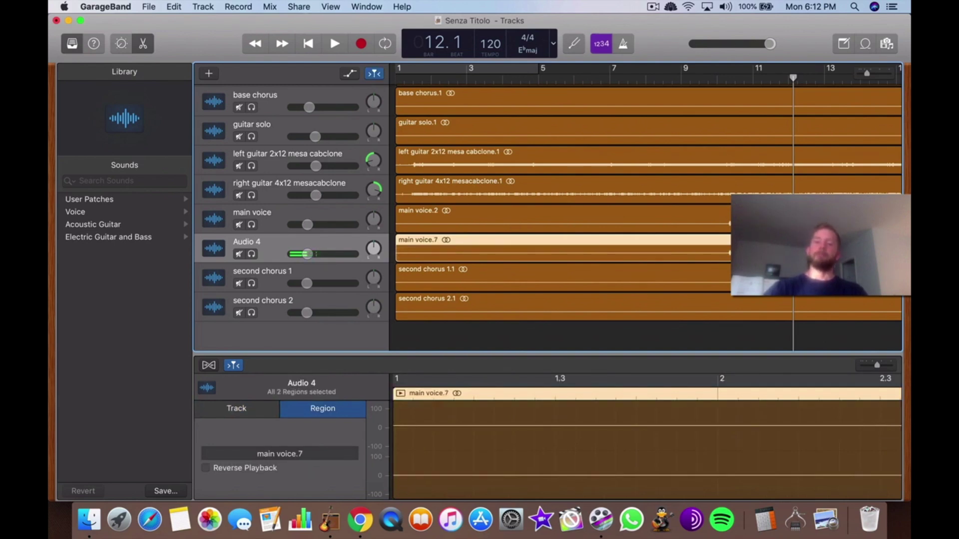
pyautogui.press('super+Right')
pyautogui.press('super+Right')
pyautogui.press('super+Right')
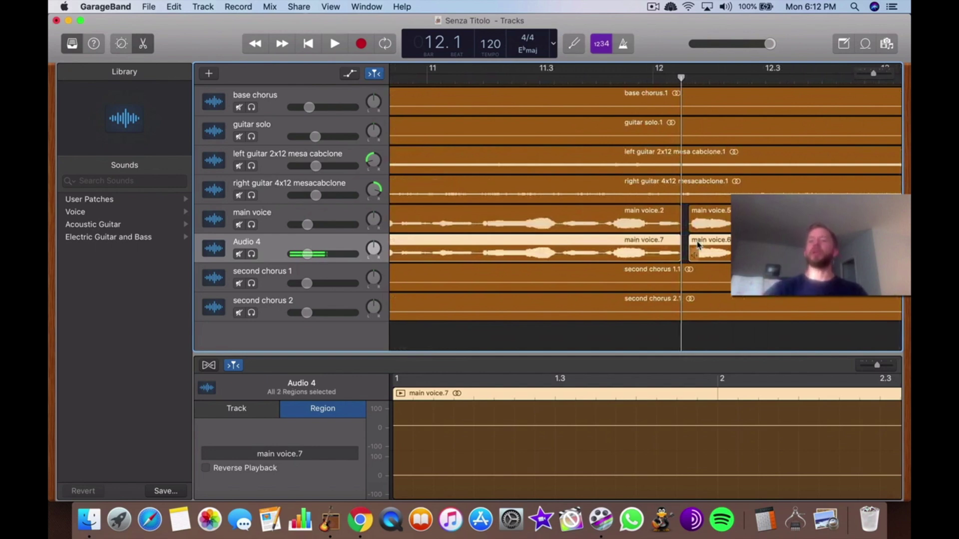
pyautogui.hscroll(10, 697, 244)
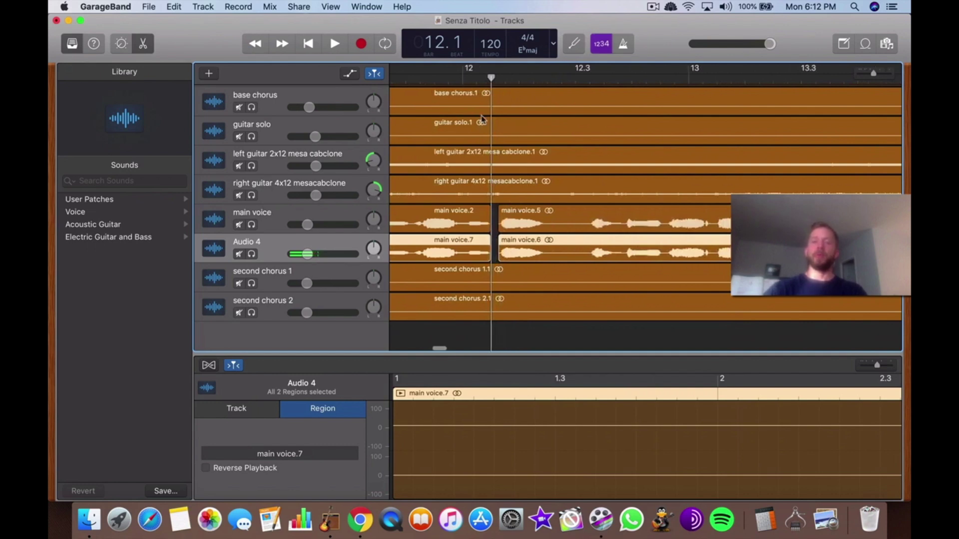
# Step: Split main voice.6 at bar 12.2, then play from bar 12.3
pyautogui.press('super+Right')
pyautogui.press('super+Right')
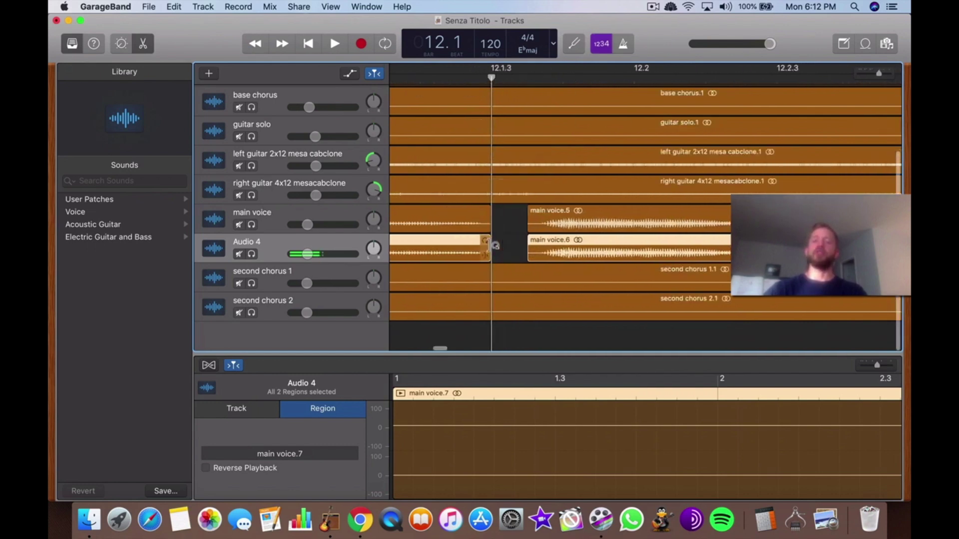
pyautogui.press('super+Left')
pyautogui.press('super+Left')
pyautogui.press('super+Left')
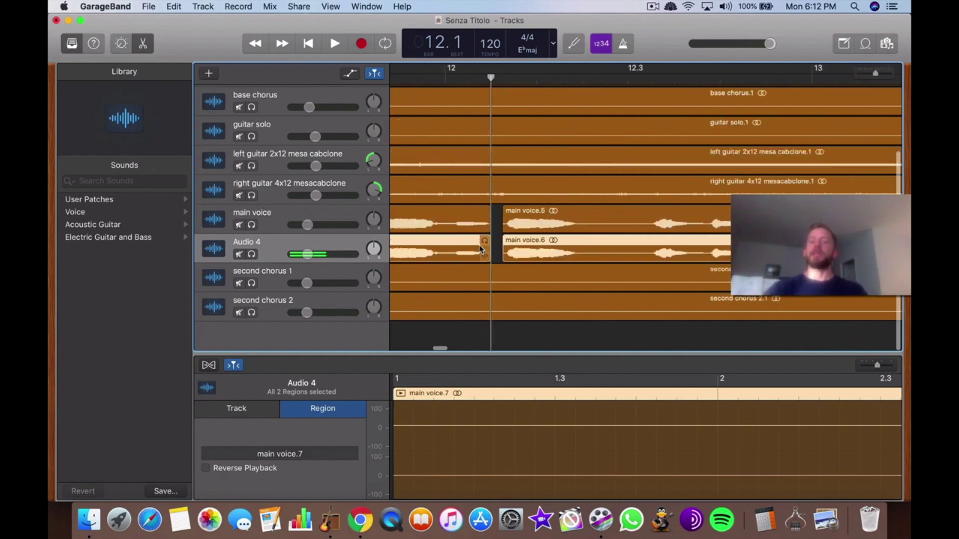
pyautogui.moveTo(489, 79); pyautogui.dragTo(575, 100)
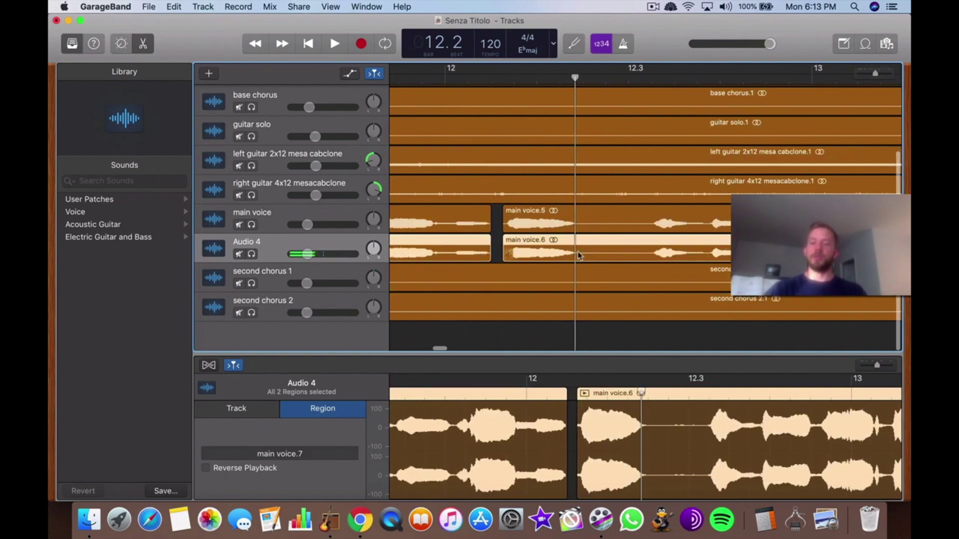
pyautogui.press('super+t')
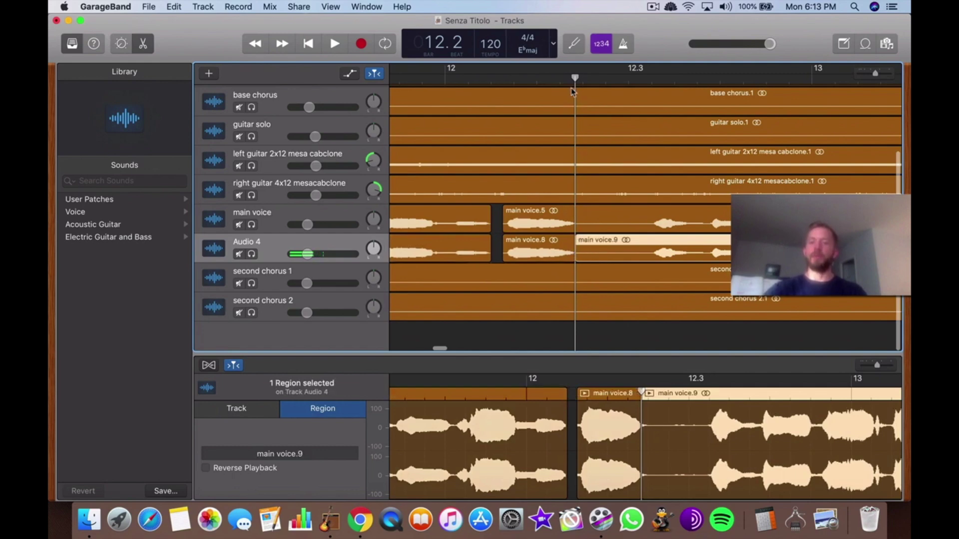
pyautogui.moveTo(583, 92); pyautogui.dragTo(639, 95)
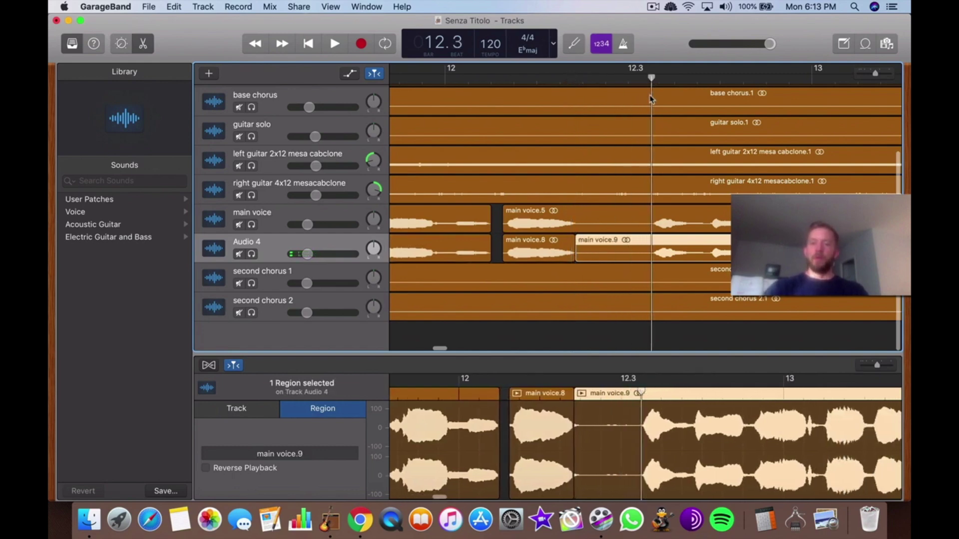
pyautogui.press('space')
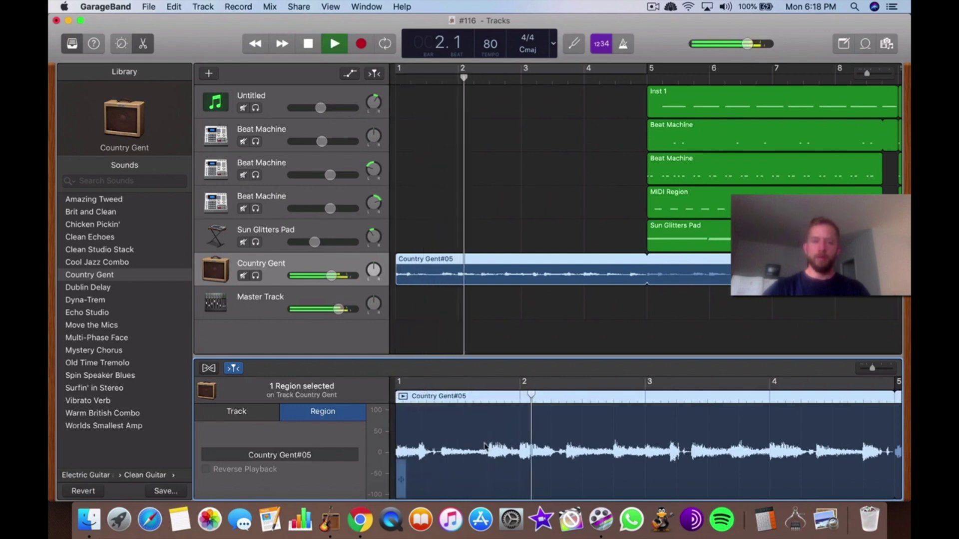
# Step: Add a new track with the Country Gent track's duplicate settings and stop playback
pyautogui.rightClick(276, 279)
pyautogui.click(320, 309)
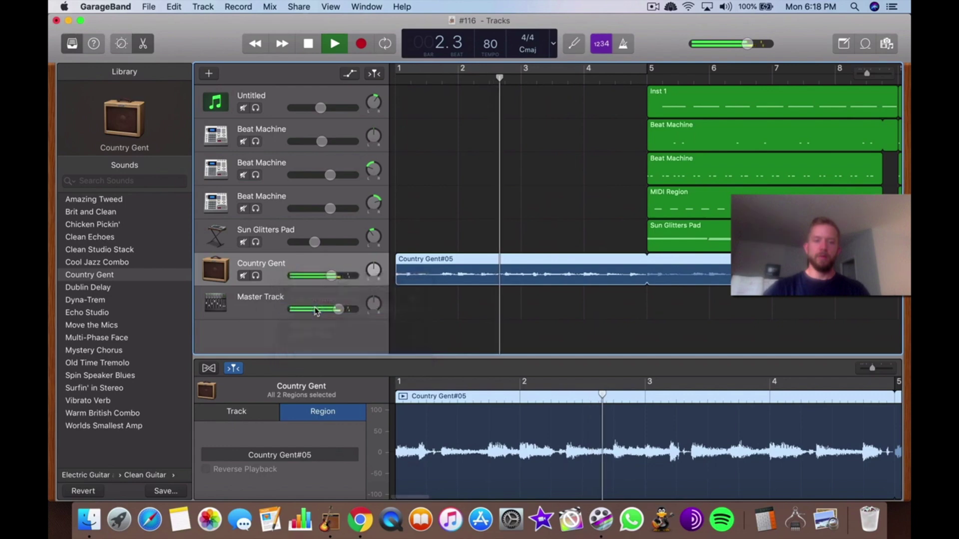
pyautogui.click(310, 43)
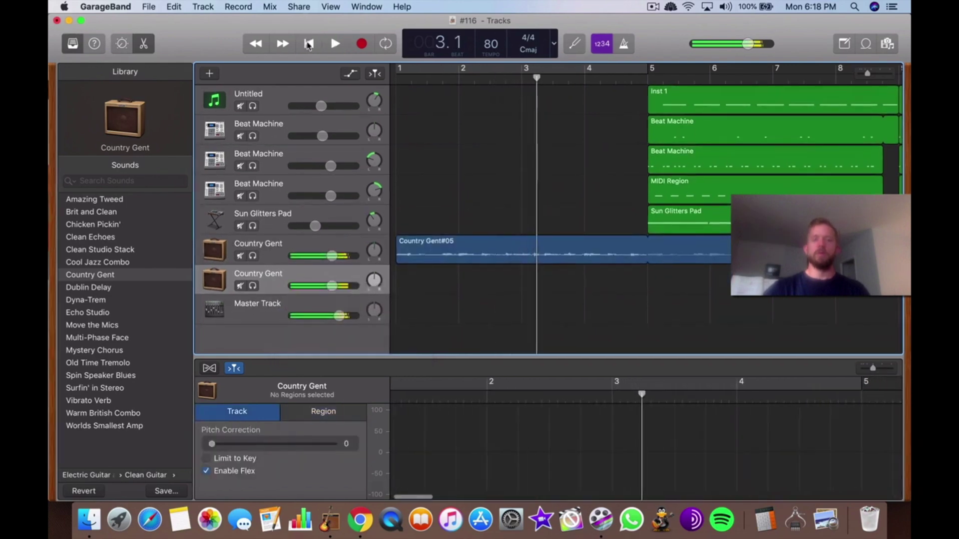
# Step: Open Country Gent#05 in the audio editor, zoomed in with the playhead where the note fades, near bar 1.2
pyautogui.click(474, 249)
pyautogui.press('e')
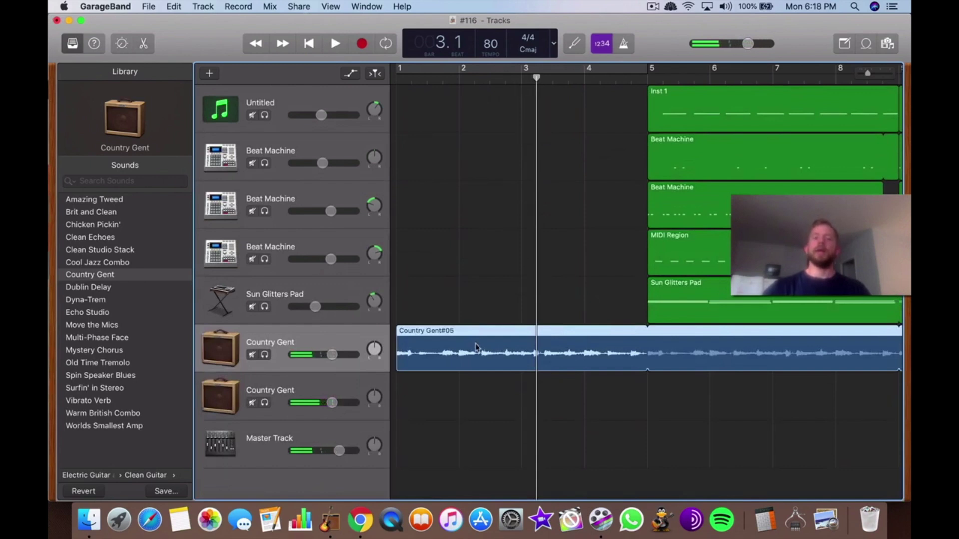
pyautogui.doubleClick(475, 343)
pyautogui.press(',')
pyautogui.press(',')
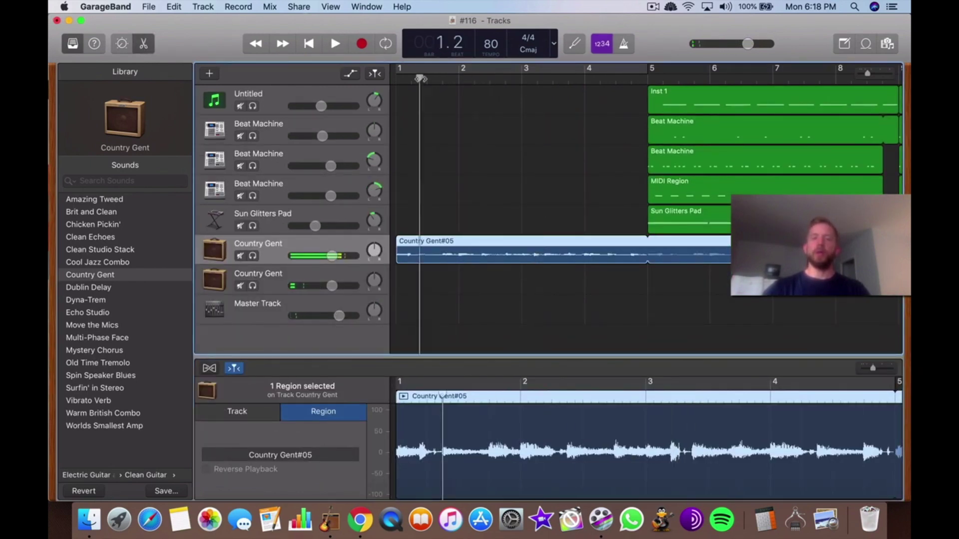
pyautogui.scroll(3, 466, 452)
pyautogui.moveTo(442, 396); pyautogui.dragTo(409, 397)
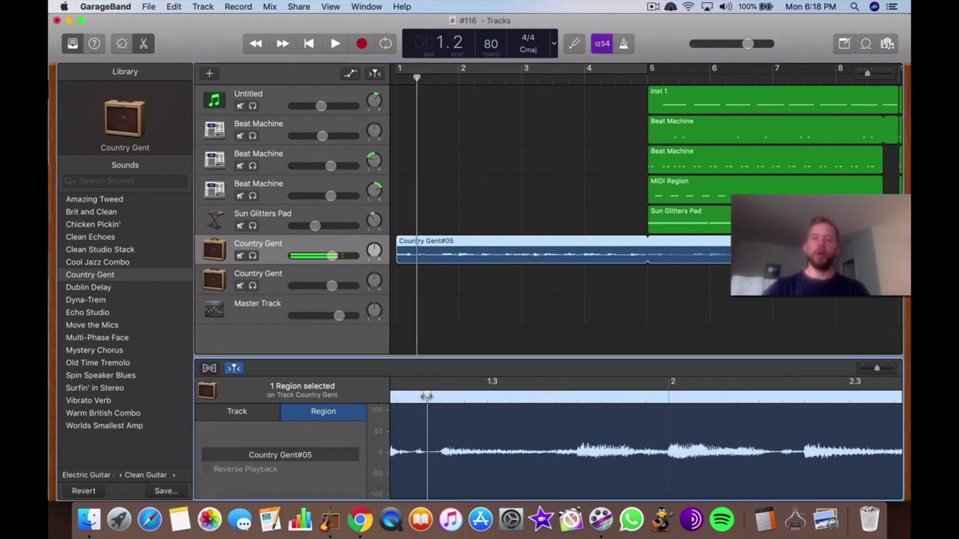
pyautogui.hscroll(-3, 439, 429)
pyautogui.moveTo(470, 397); pyautogui.dragTo(474, 397)
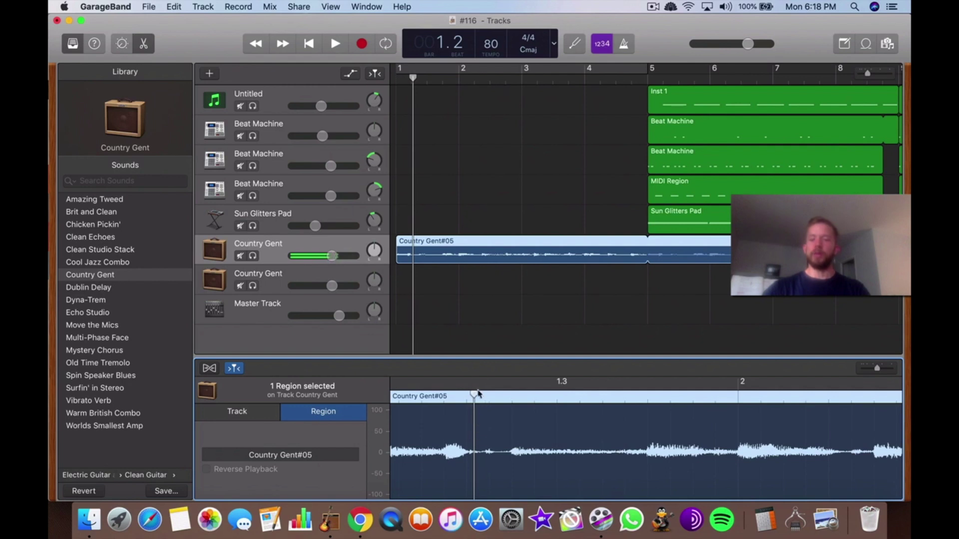
pyautogui.scroll(2, 475, 434)
pyautogui.hscroll(1, 475, 438)
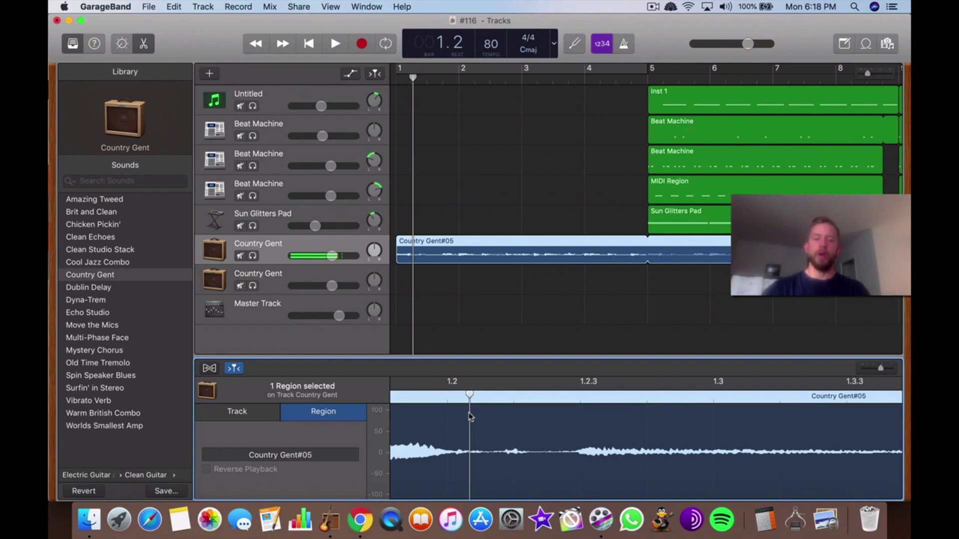
# Step: Split the guitar region twice and delete the quiet gap piece between the cuts
pyautogui.press('super+t')
pyautogui.moveTo(469, 412); pyautogui.dragTo(568, 407)
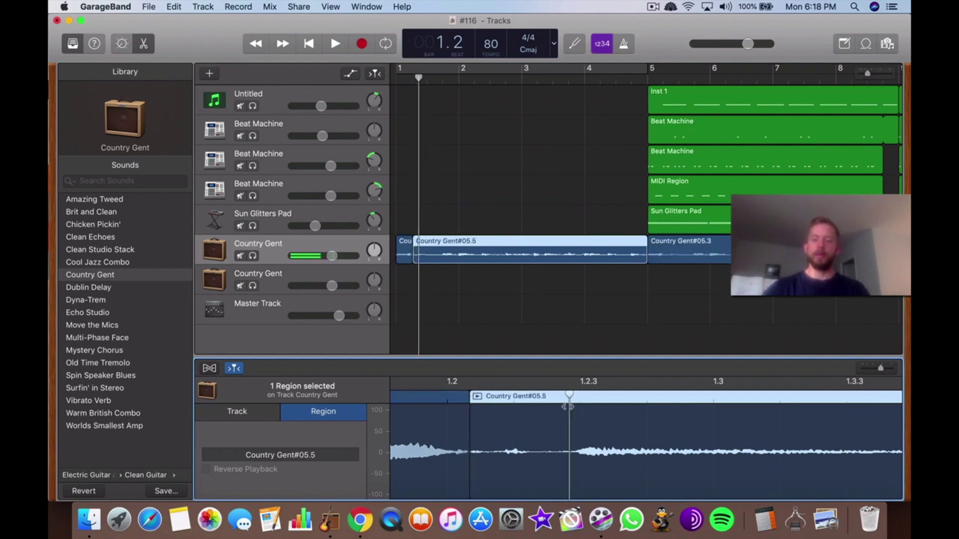
pyautogui.press('super+t')
pyautogui.click(539, 418)
pyautogui.press('Delete')
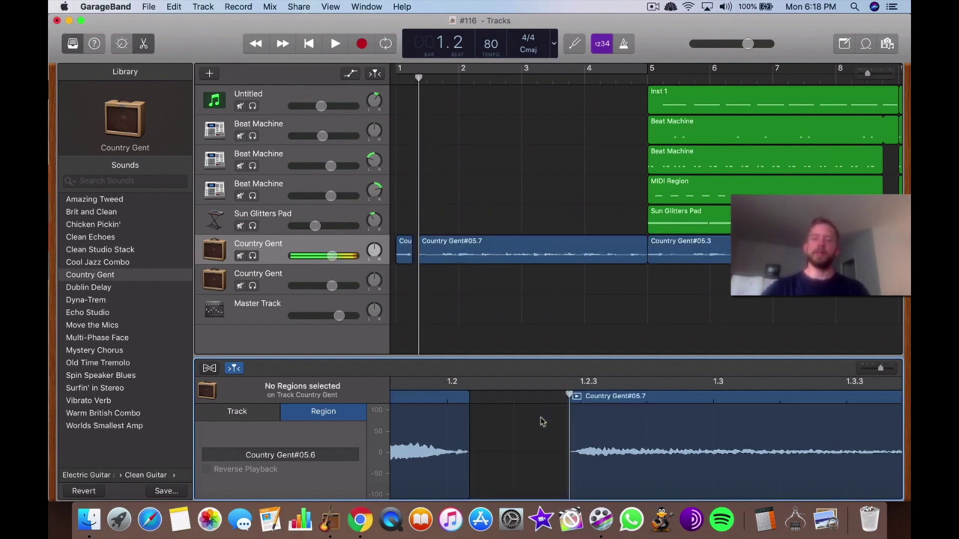
# Step: Cut out the short noisy piece between beat 2.2 and just before 2.2.3
pyautogui.moveTo(422, 94); pyautogui.dragTo(494, 95)
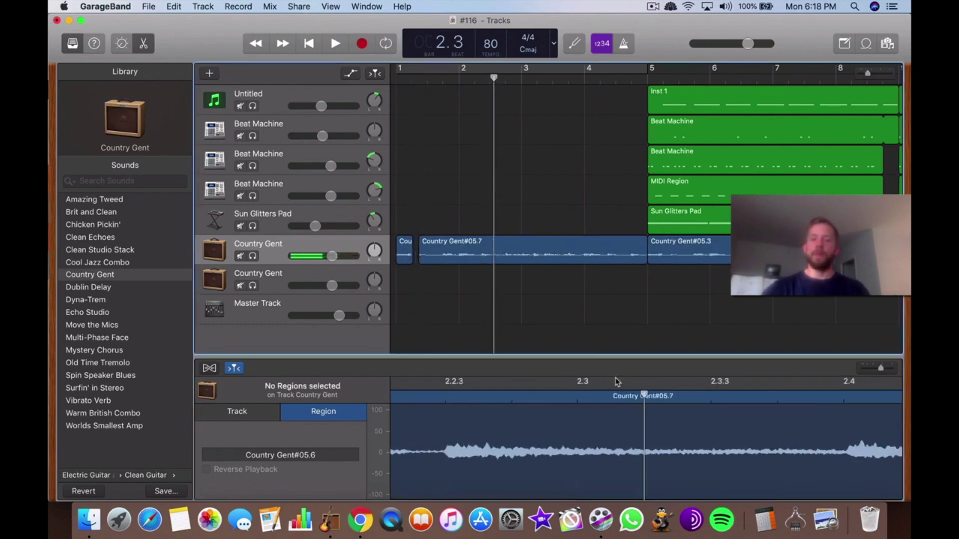
pyautogui.scroll(-4, 543, 465)
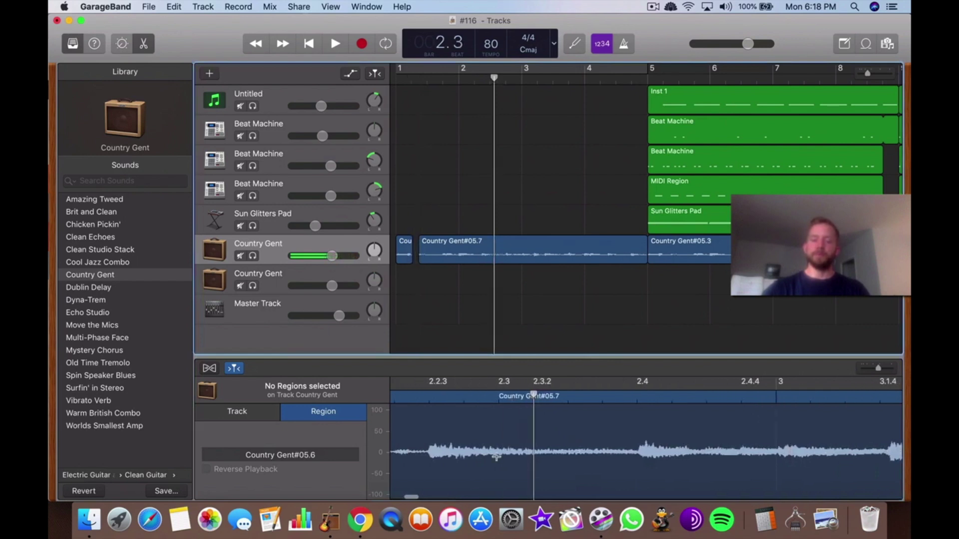
pyautogui.moveTo(613, 399); pyautogui.dragTo(466, 406)
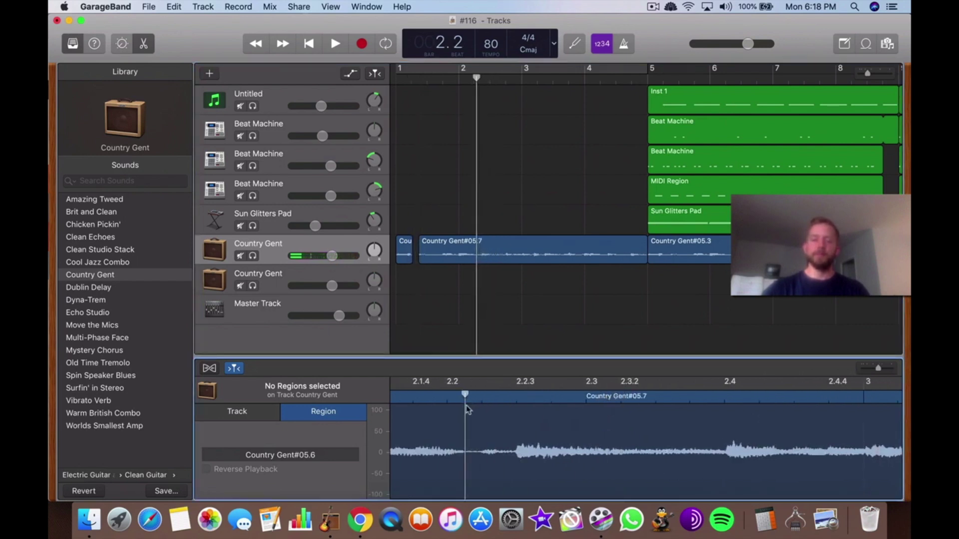
pyautogui.press('super+t')
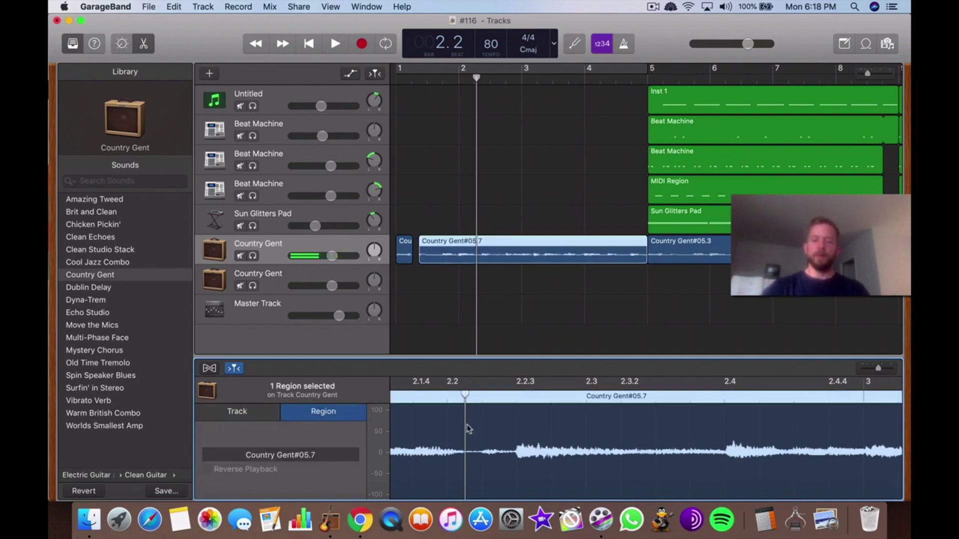
pyautogui.moveTo(465, 396); pyautogui.dragTo(510, 397)
pyautogui.press('super+t')
pyautogui.click(501, 412)
pyautogui.press('Delete')
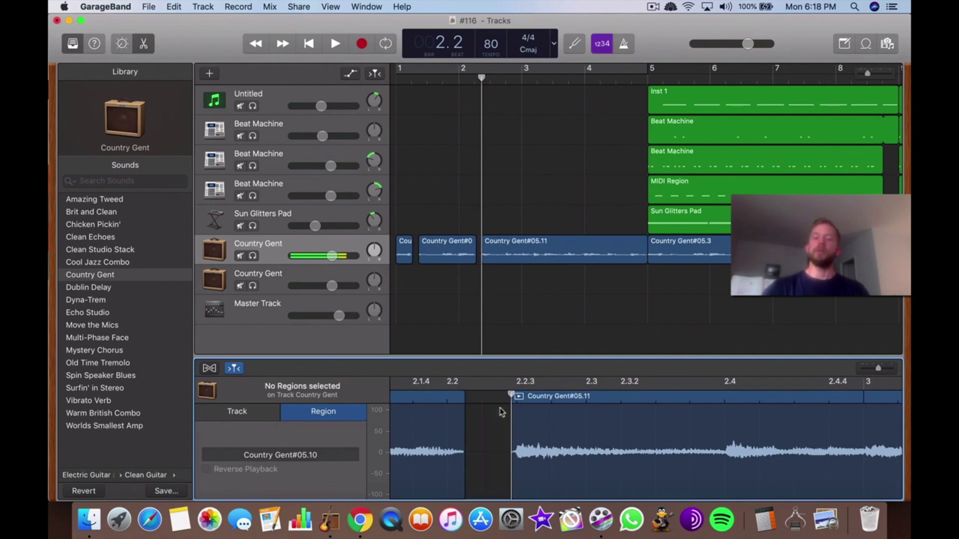
# Step: Zoom out and marquee-select all three regions on the upper Country Gent track
pyautogui.press('super+Left')
pyautogui.click(505, 314)
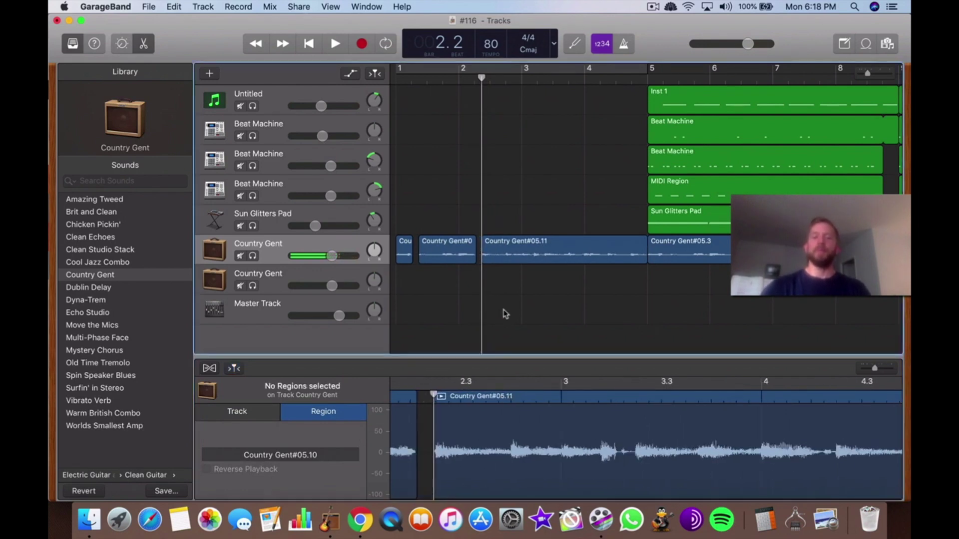
pyautogui.moveTo(403, 223); pyautogui.dragTo(492, 279)
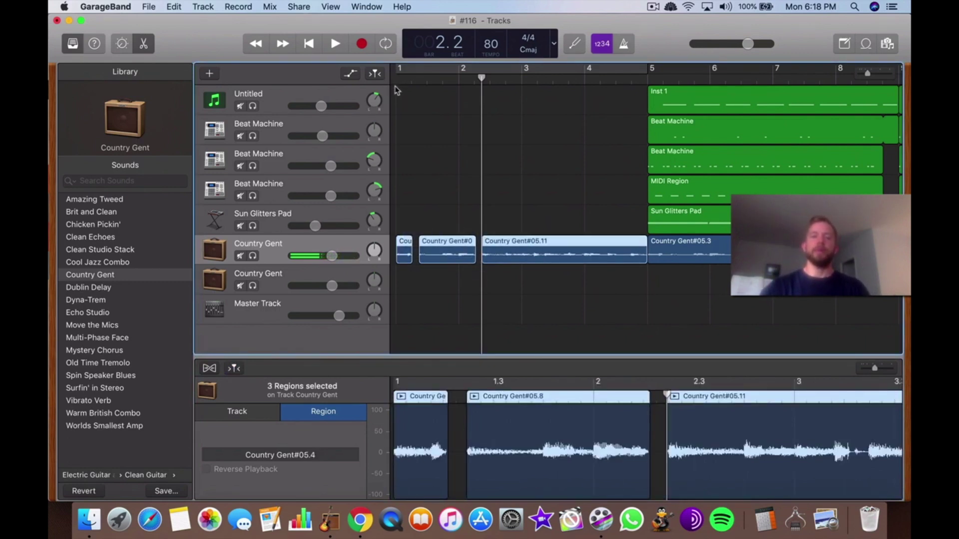
# Step: Paste the three regions onto the second Country Gent track at bar 1
pyautogui.click(399, 71)
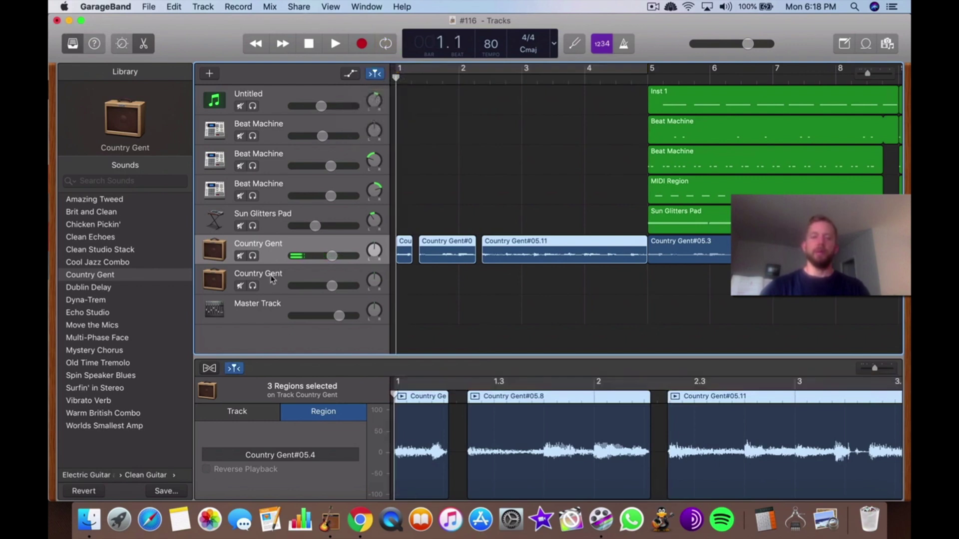
pyautogui.click(399, 281)
pyautogui.press('super+v')
# Step: Select the three pasted regions and join them with Cmd+J
pyautogui.click(549, 326)
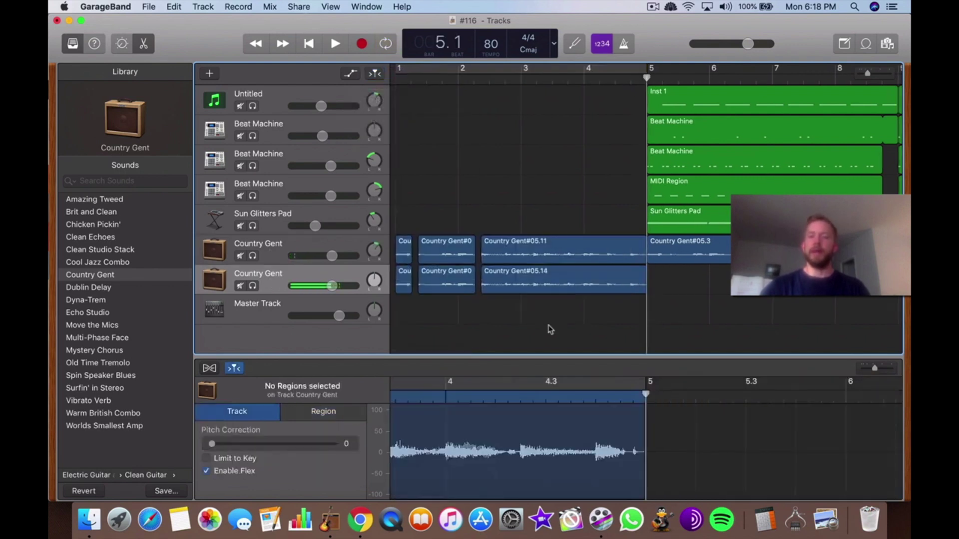
pyautogui.moveTo(701, 283); pyautogui.dragTo(405, 287)
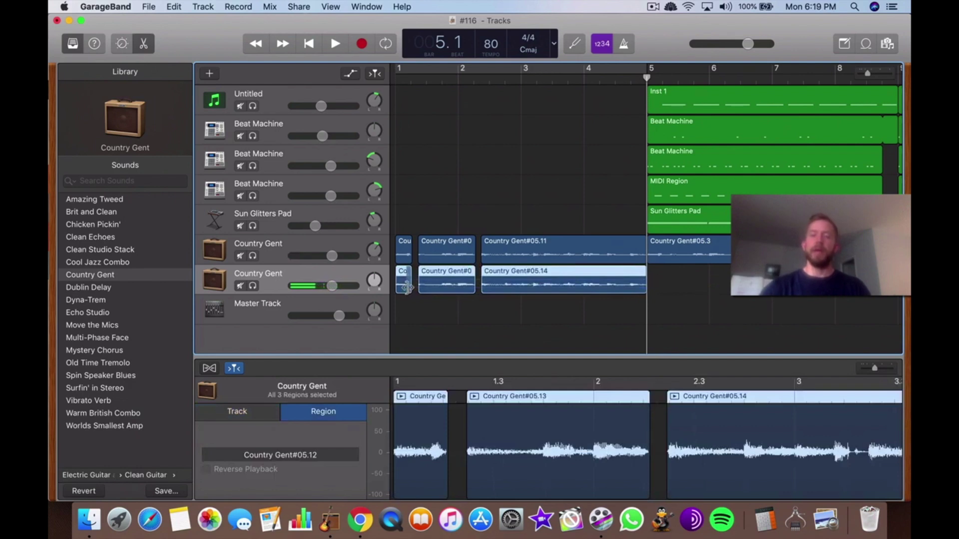
pyautogui.press('super+j')
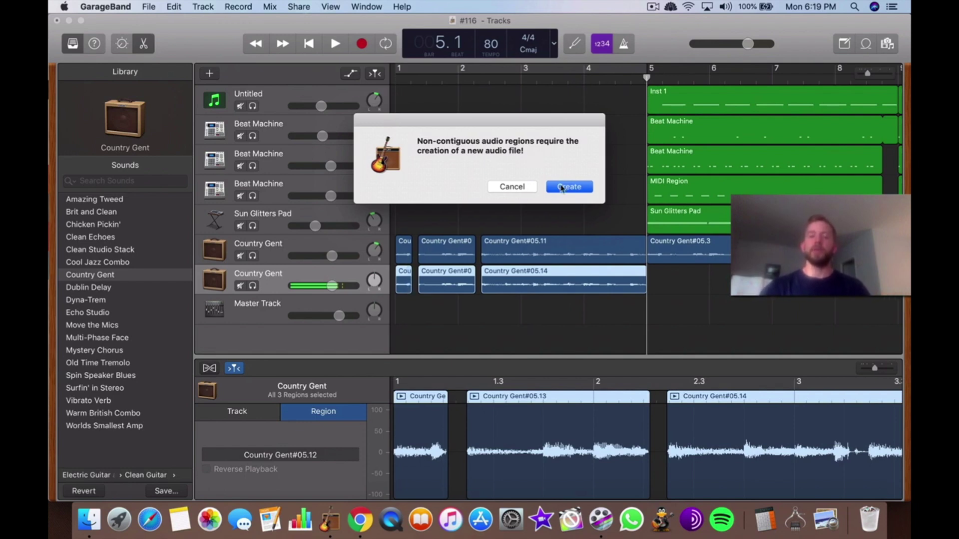
# Step: Confirm creating the new merged audio file, then select the upper Country Gent track's three regions
pyautogui.click(569, 187)
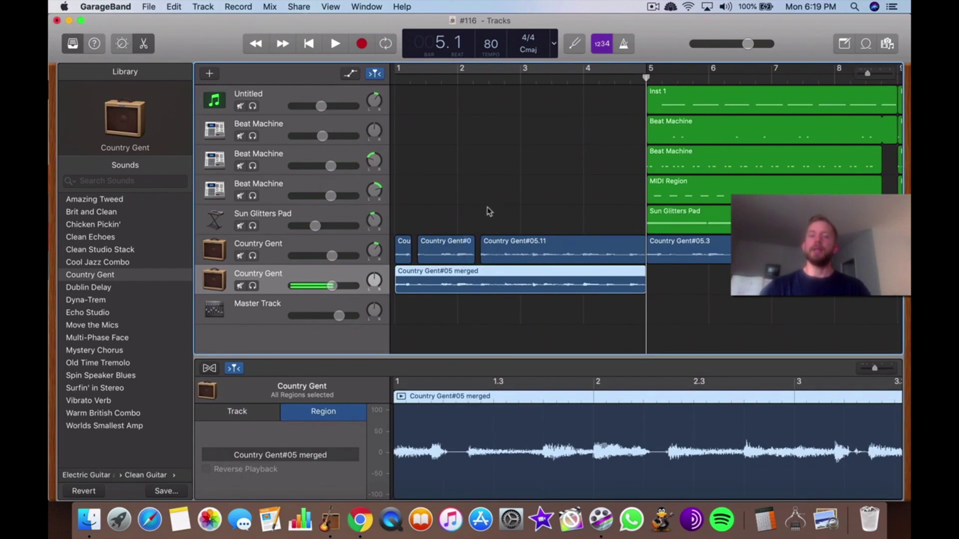
pyautogui.moveTo(405, 202); pyautogui.dragTo(491, 262)
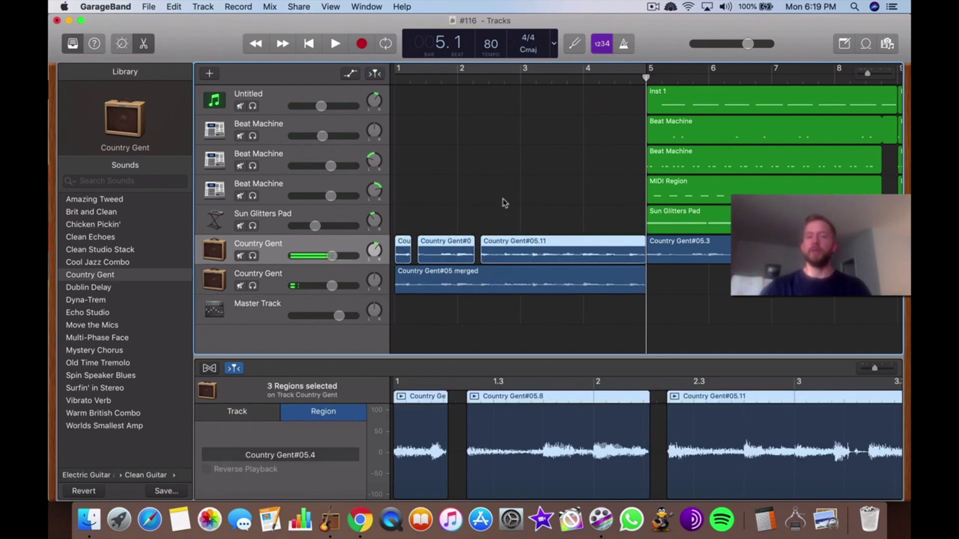
pyautogui.hotkey('ctrl', 'Up')
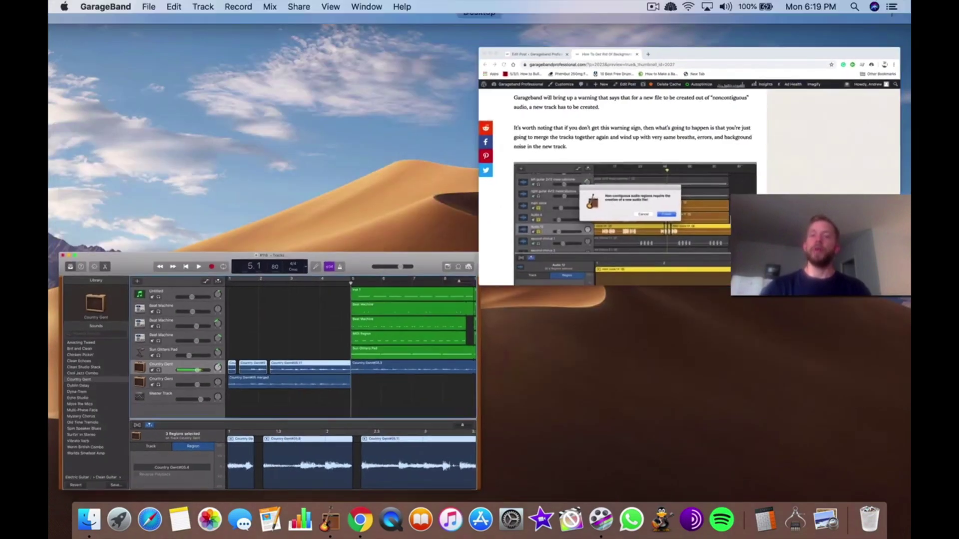
pyautogui.click(539, 226)
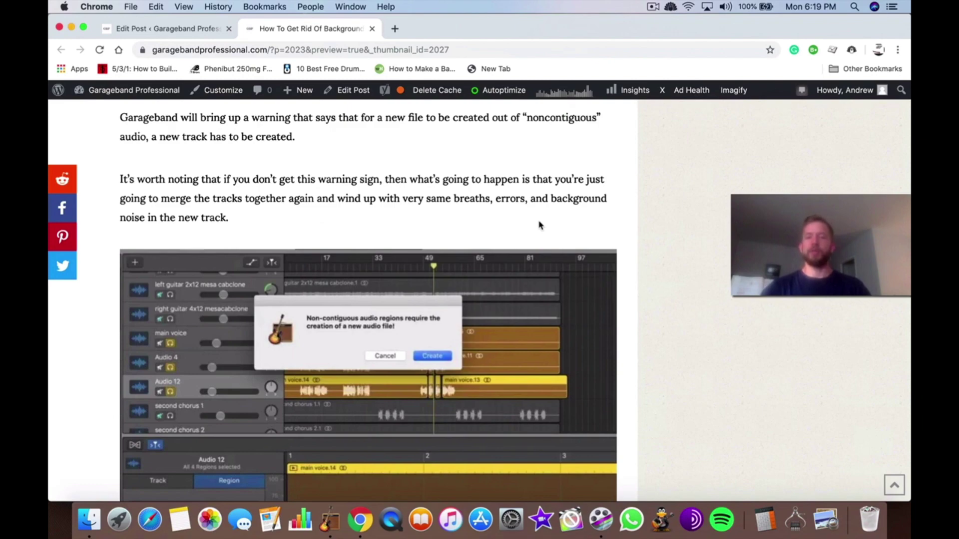
pyautogui.hotkey('ctrl', 'Up')
pyautogui.click(414, 284)
pyautogui.click(469, 200)
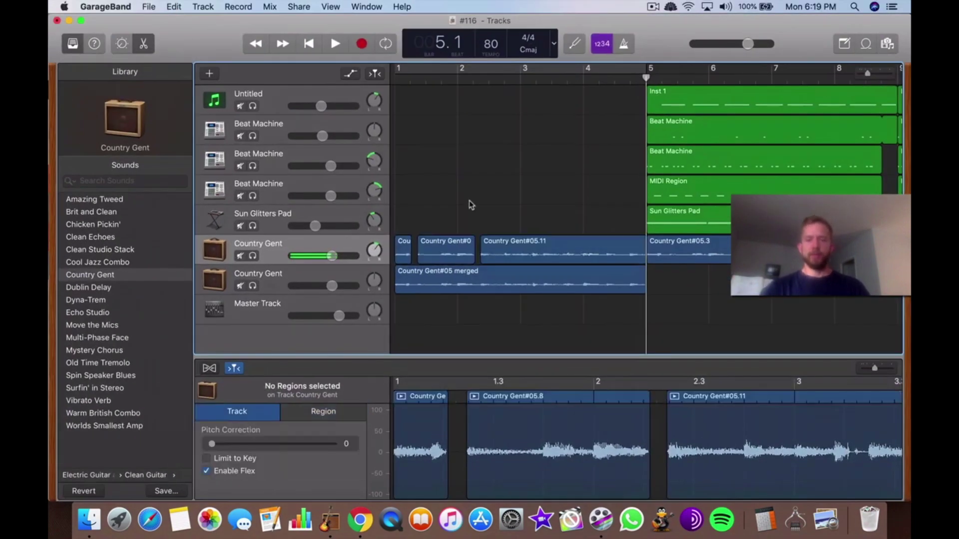
pyautogui.hotkey('ctrl', 'Up')
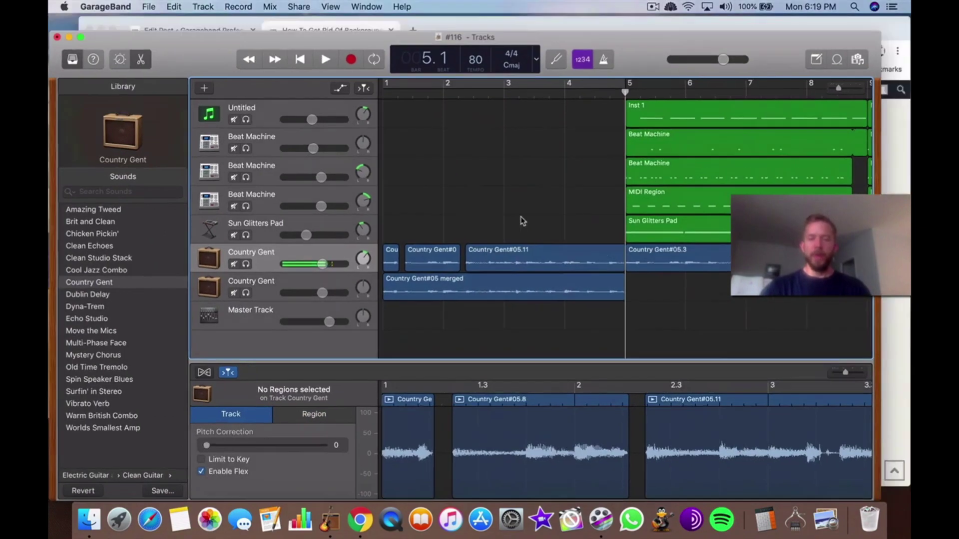
pyautogui.click(718, 202)
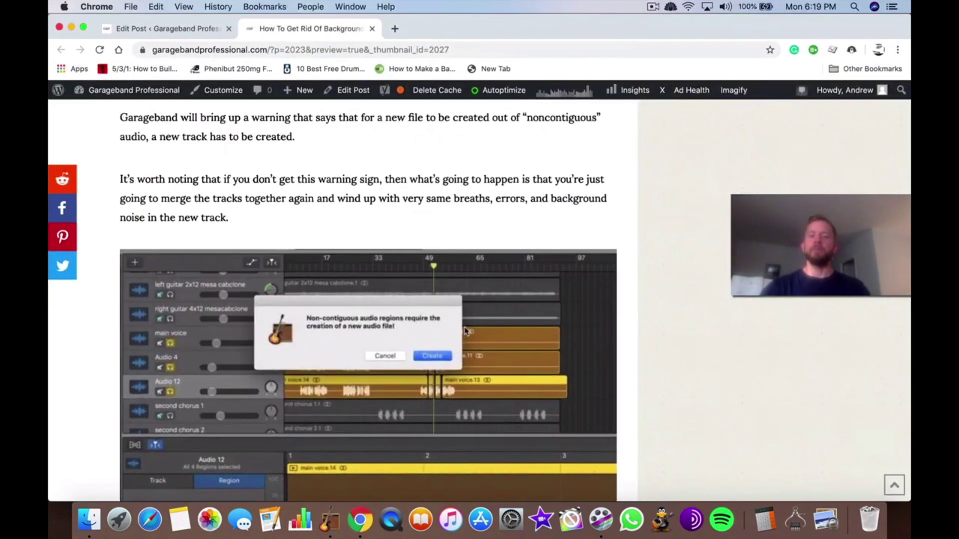
pyautogui.scroll(-10, 465, 331)
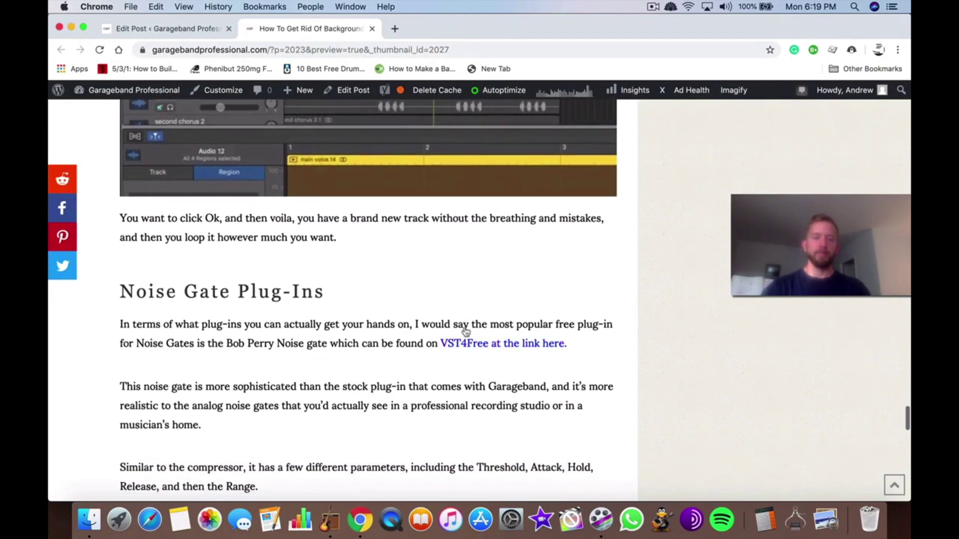
pyautogui.scroll(-20, 465, 330)
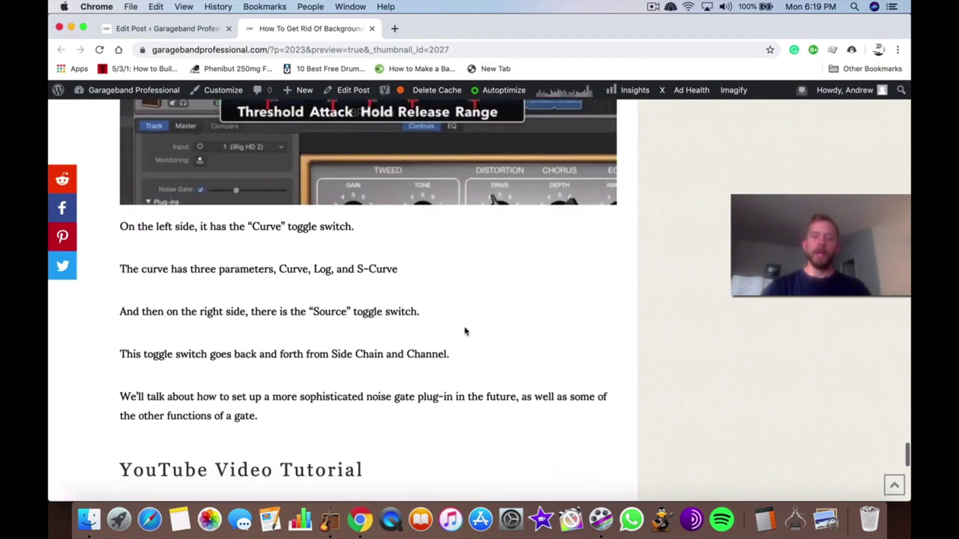
pyautogui.scroll(-10, 466, 331)
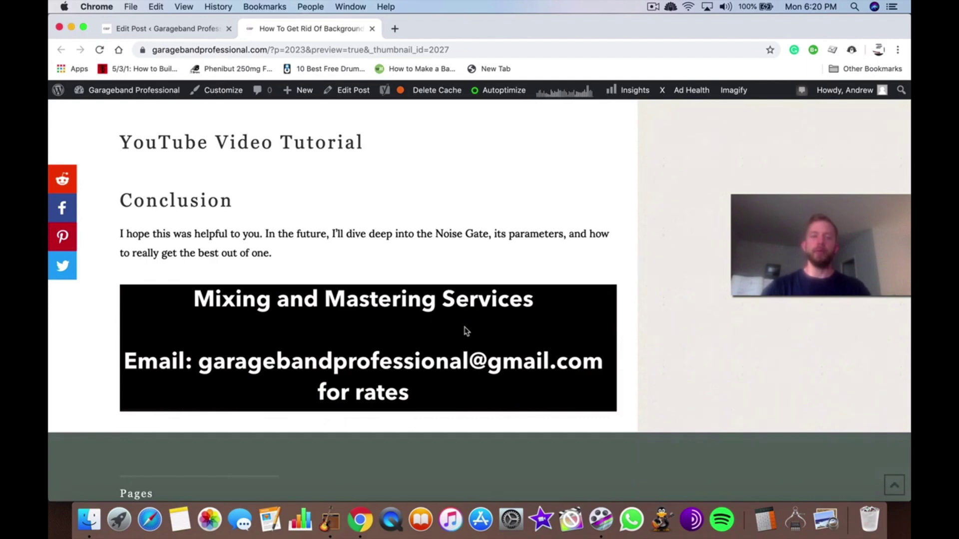
pyautogui.scroll(20, 465, 331)
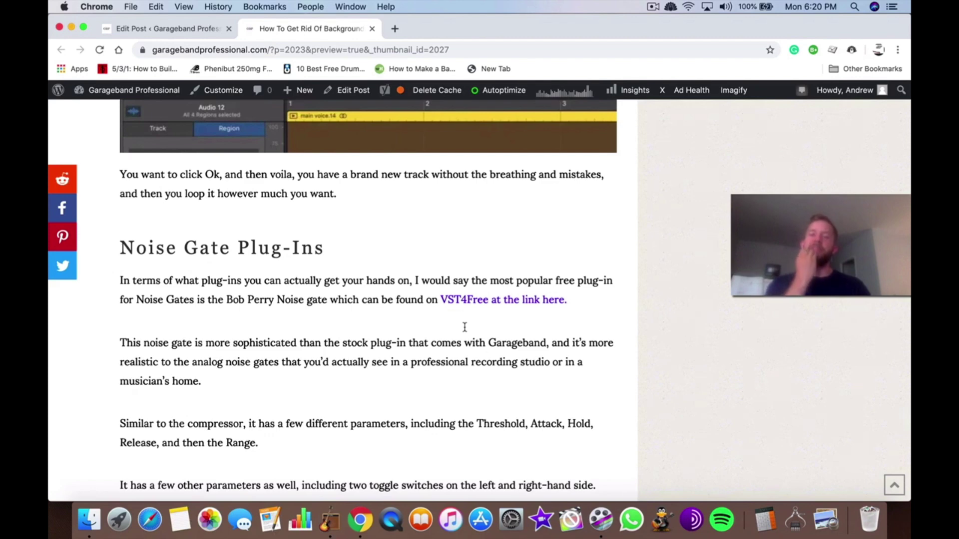
pyautogui.scroll(-10, 465, 327)
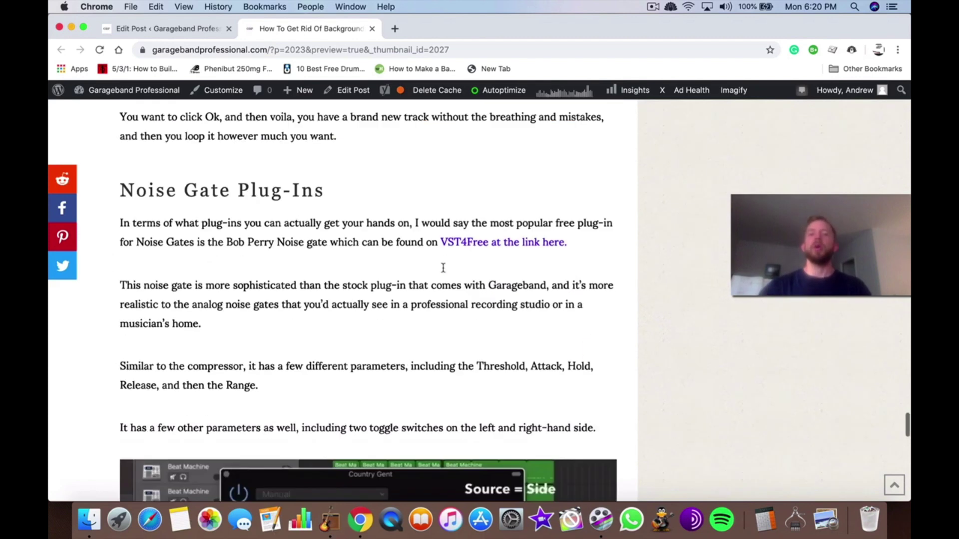
pyautogui.scroll(10, 444, 273)
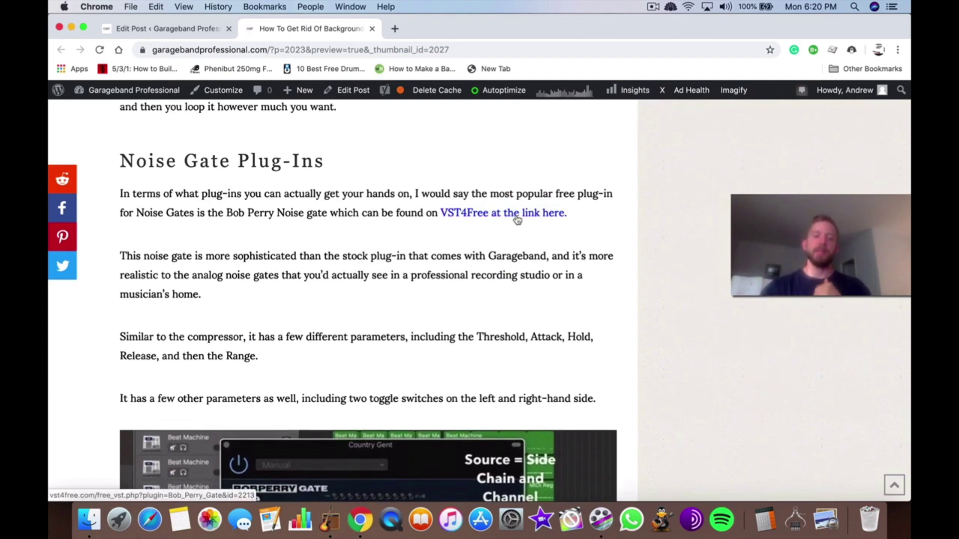
pyautogui.scroll(-4, 411, 315)
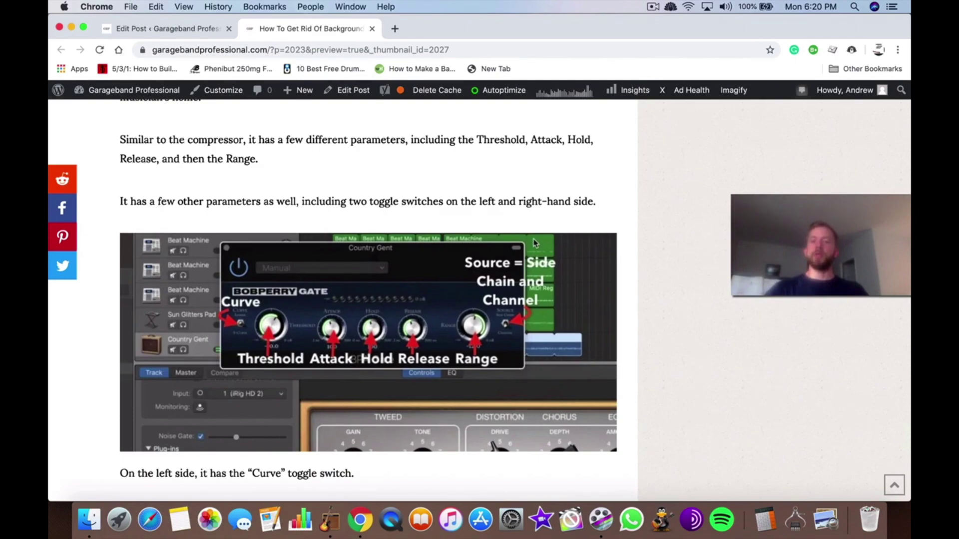
pyautogui.scroll(15, 441, 294)
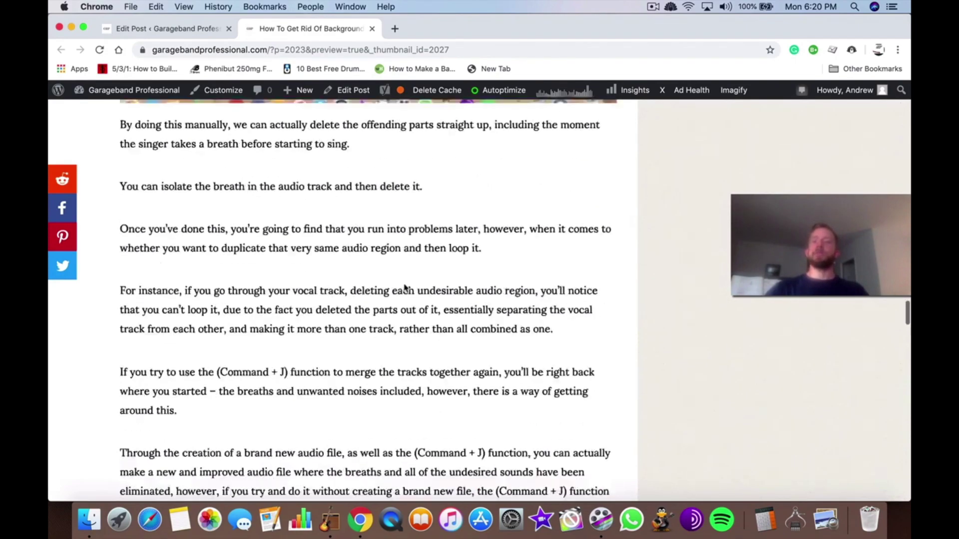
pyautogui.scroll(15, 404, 288)
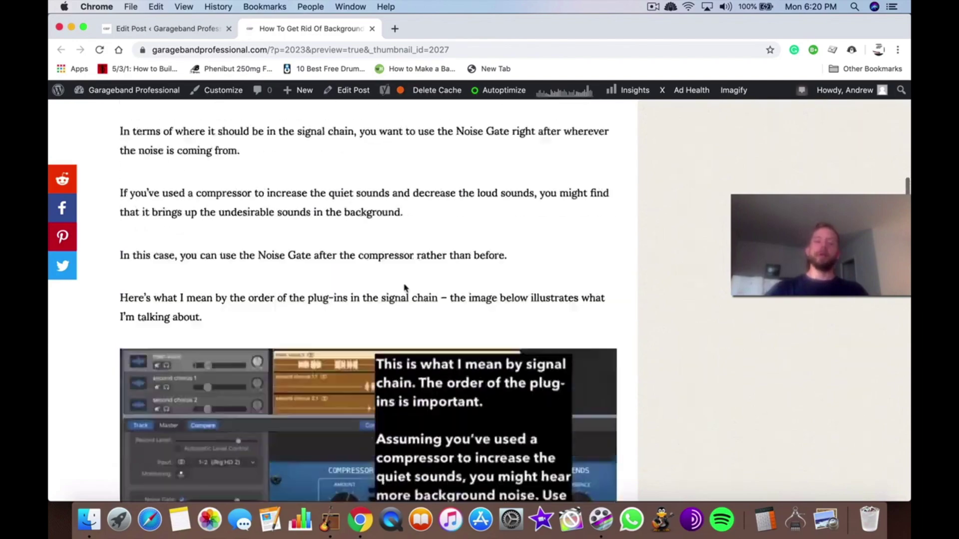
pyautogui.scroll(10, 404, 288)
pyautogui.hotkey('ctrl', 'Up')
pyautogui.click(300, 385)
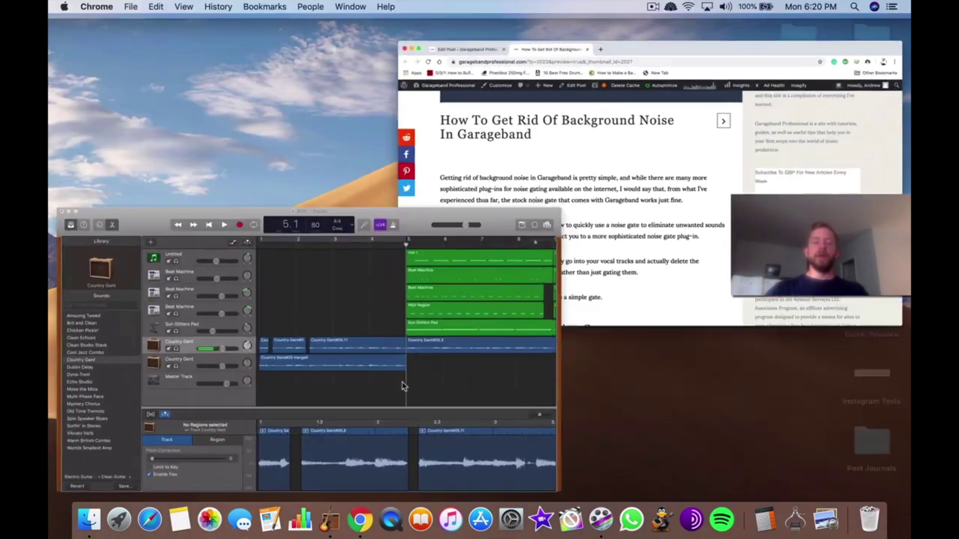